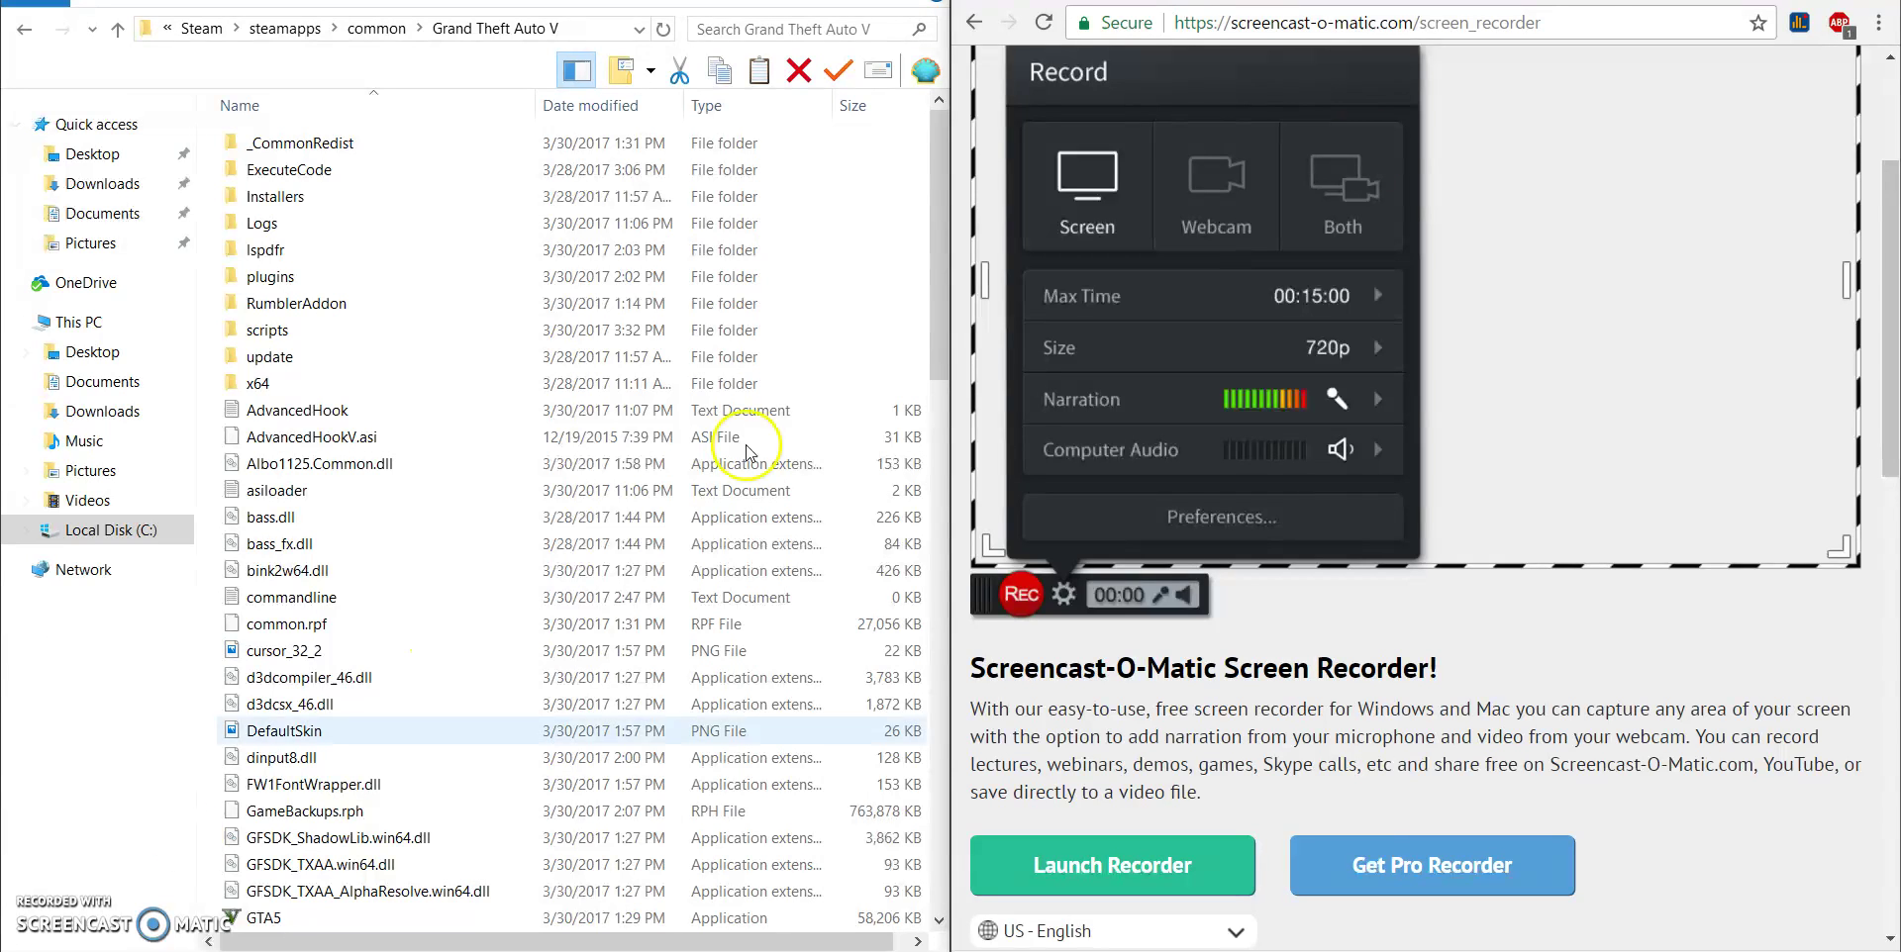
# Close Chrome, cancelling its in-progress download
pyautogui.click(1876, 0)
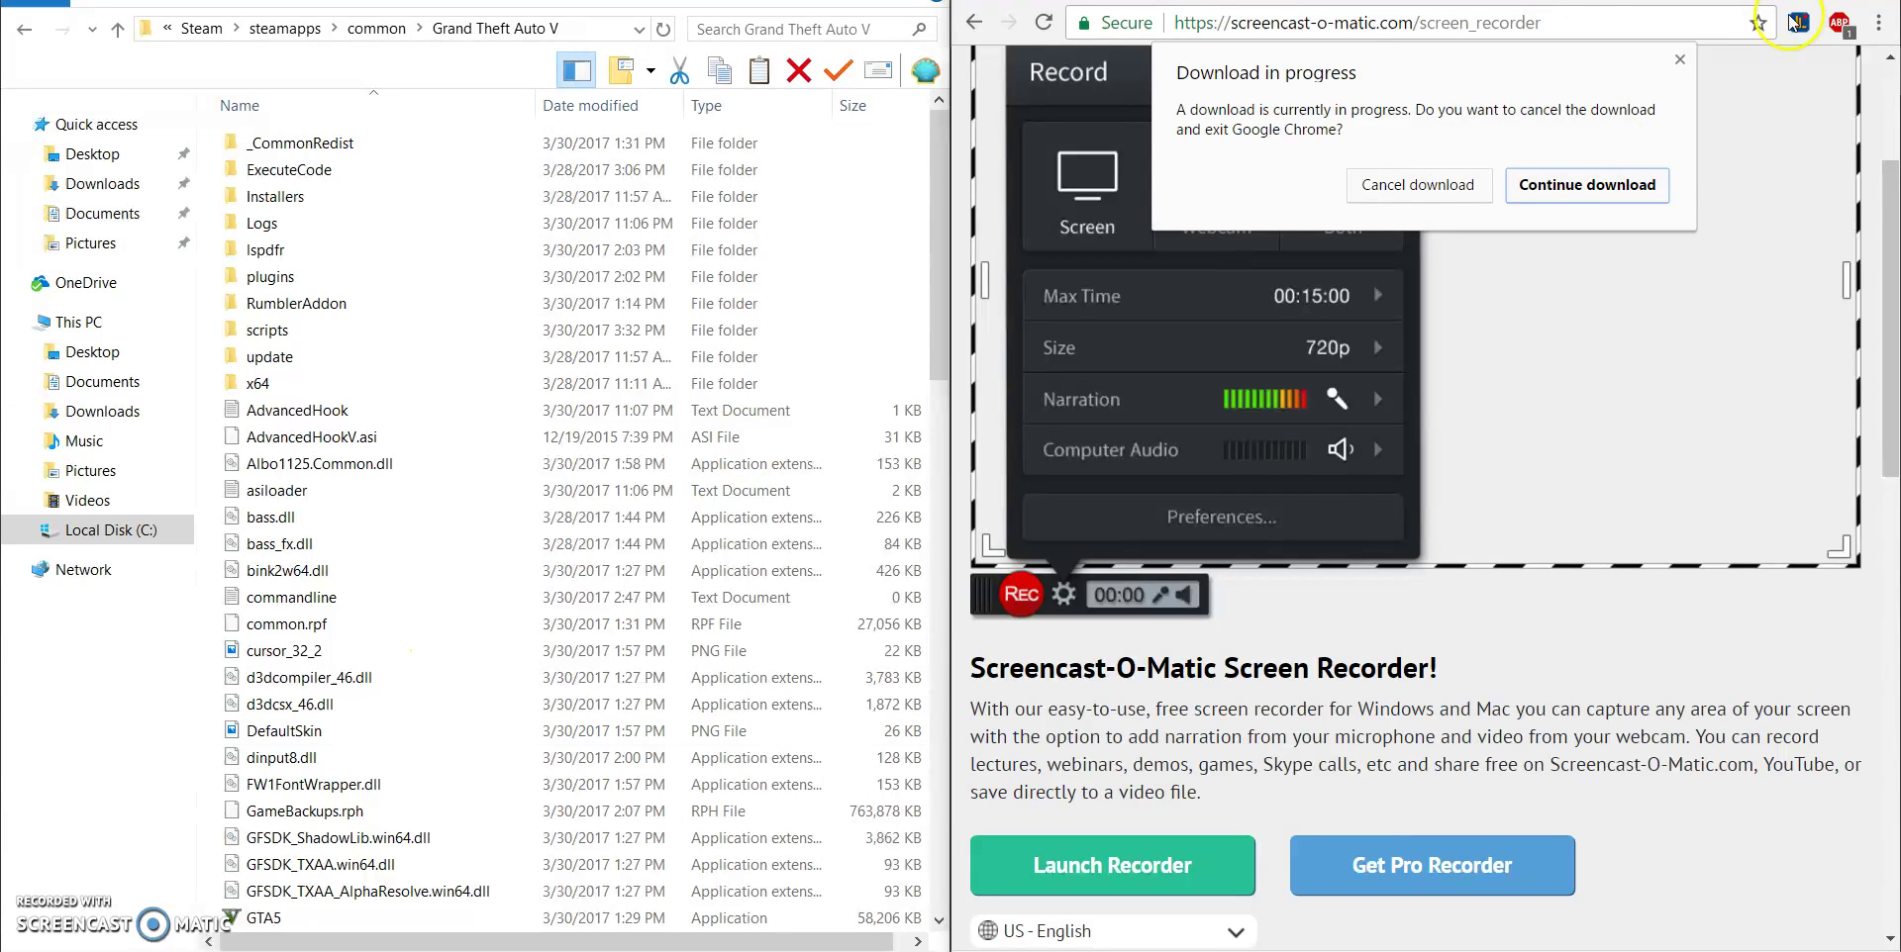
pyautogui.click(1419, 185)
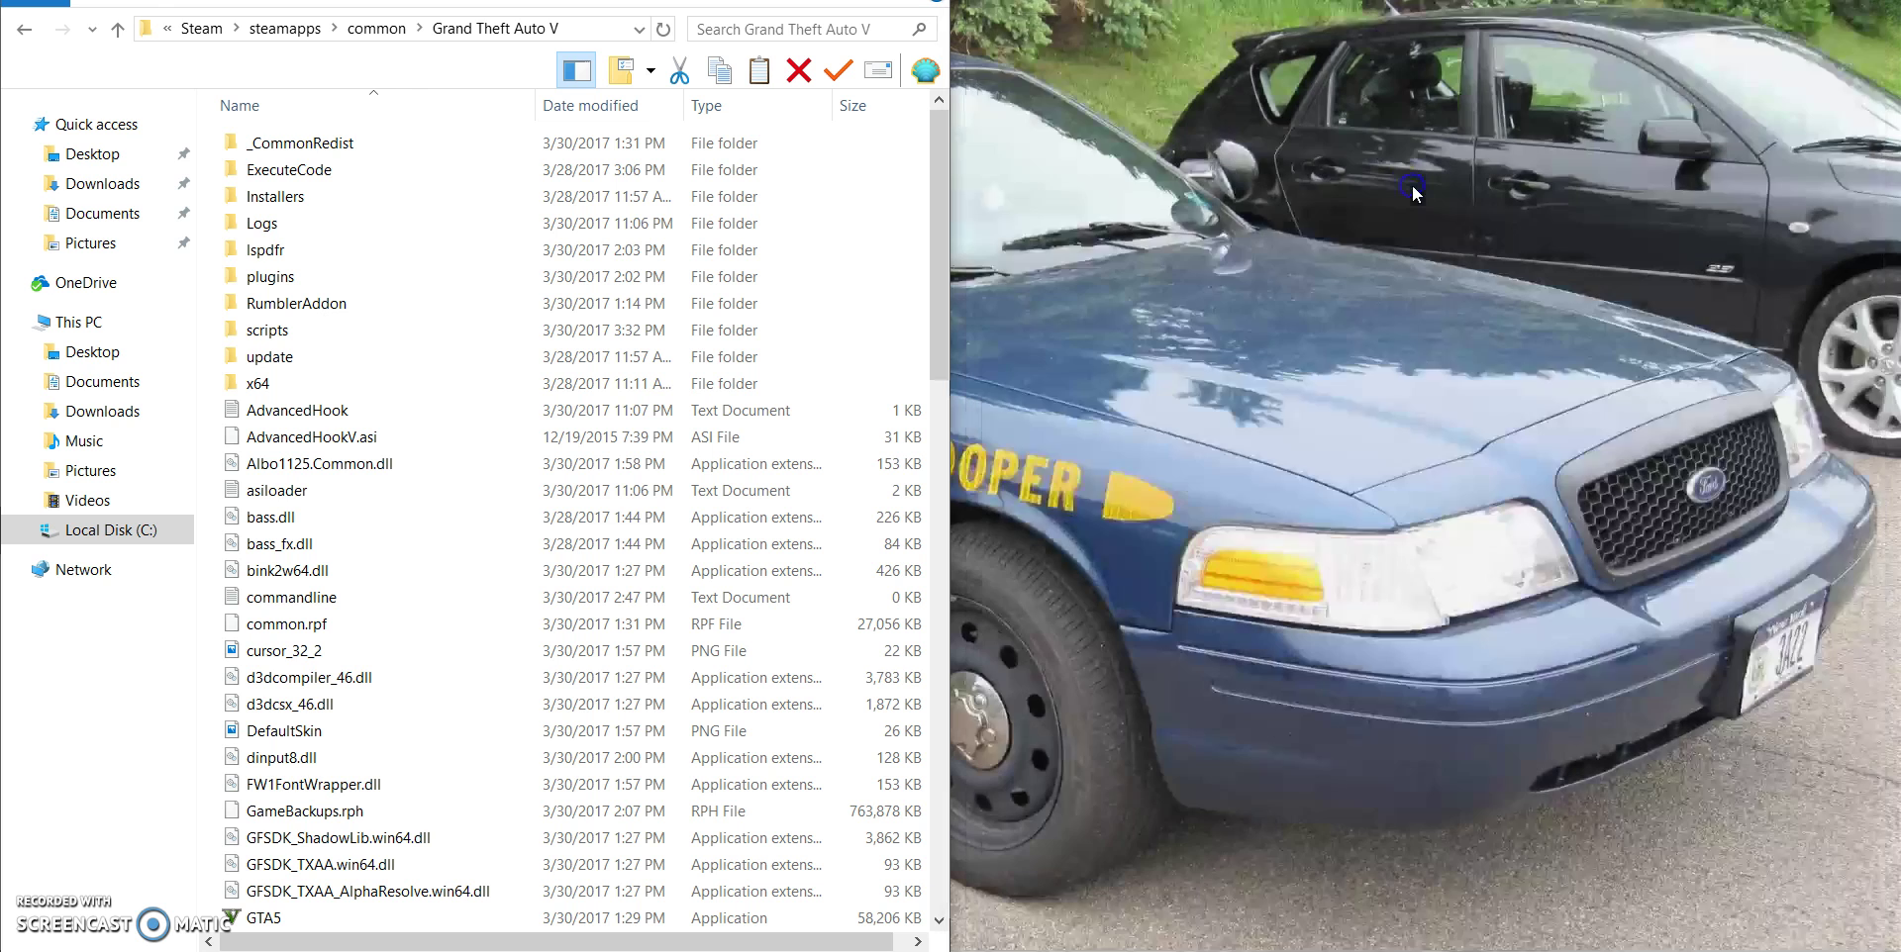
# Maximize the Grand Theft Auto V folder and locate the RumblerAddon folder and configuration file
pyautogui.press('super+Up')
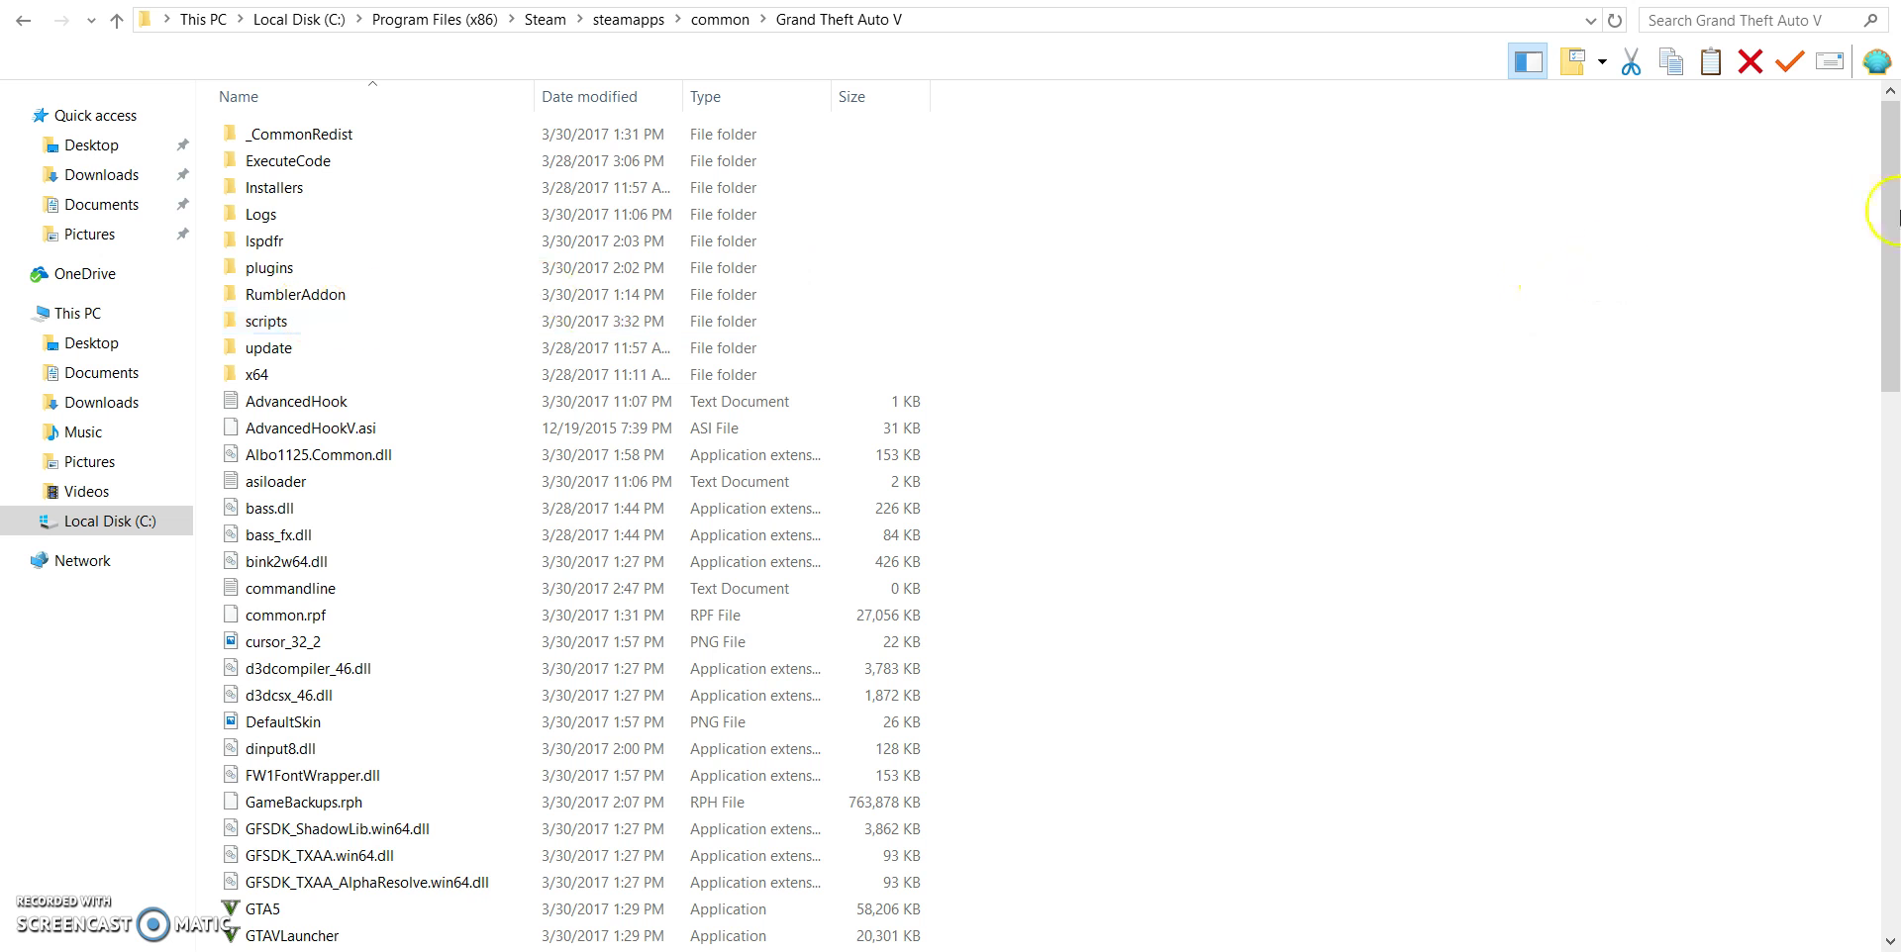
pyautogui.moveTo(1891, 188); pyautogui.dragTo(1886, 297)
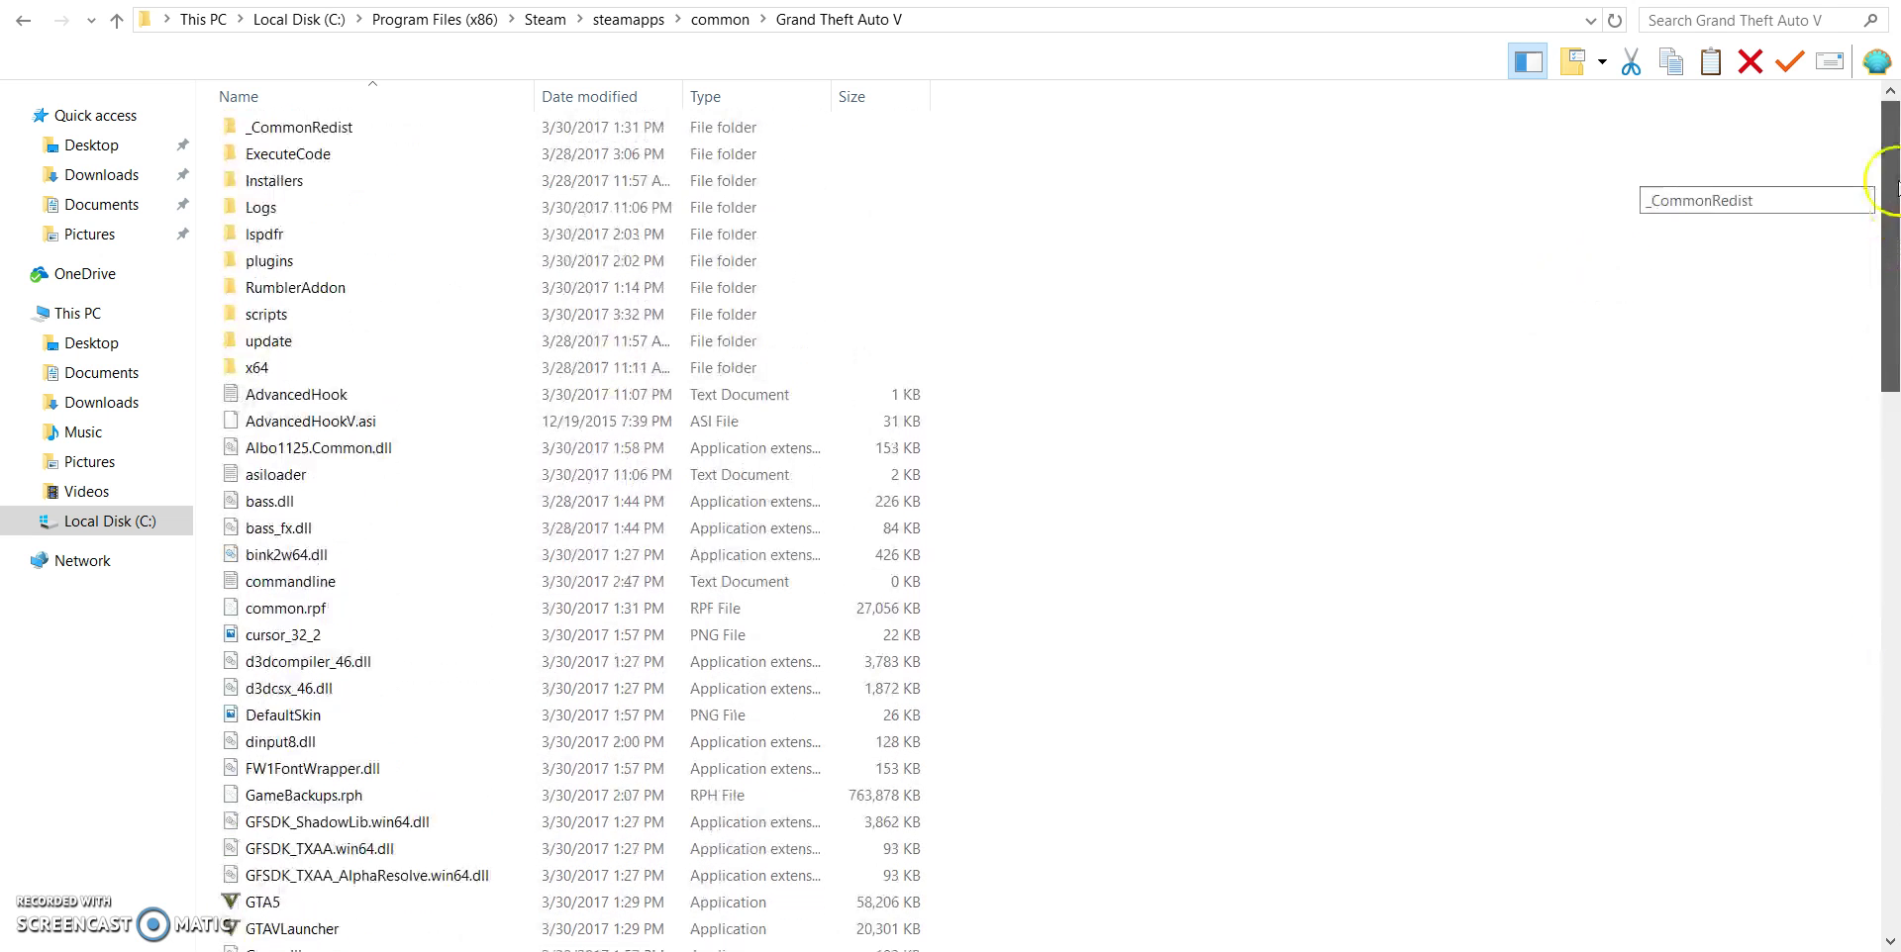
pyautogui.click(364, 295)
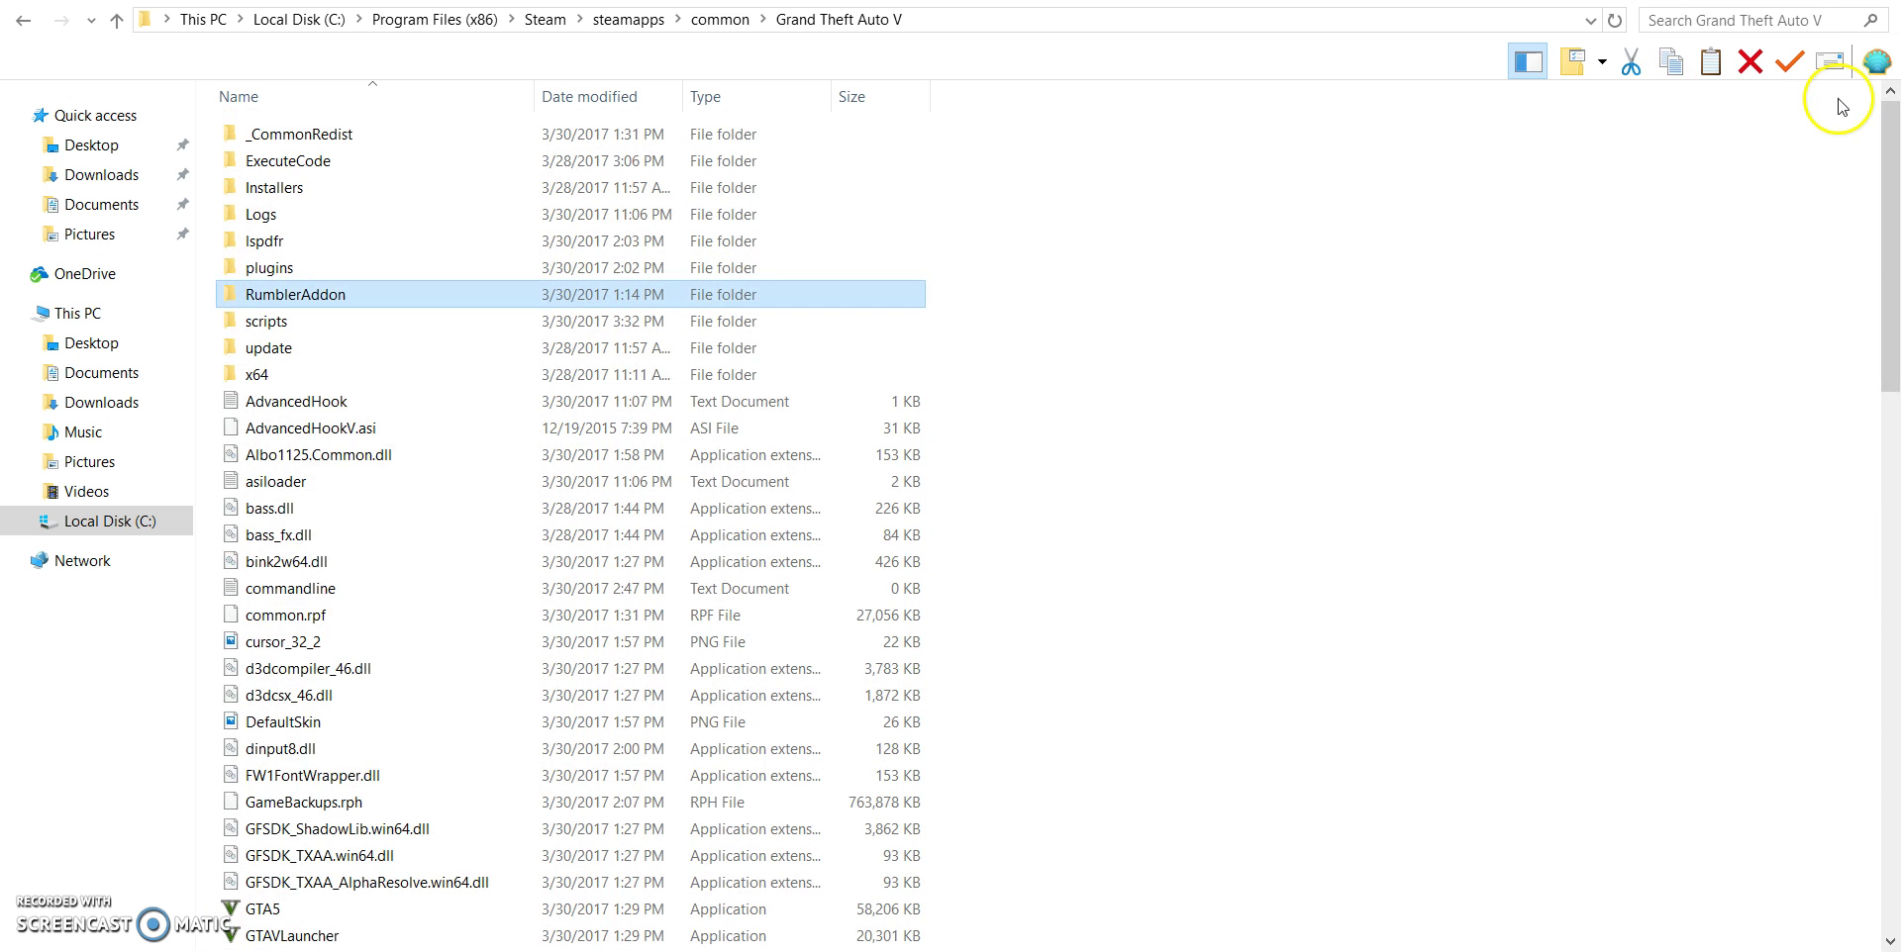
pyautogui.moveTo(1891, 178); pyautogui.dragTo(817, 247)
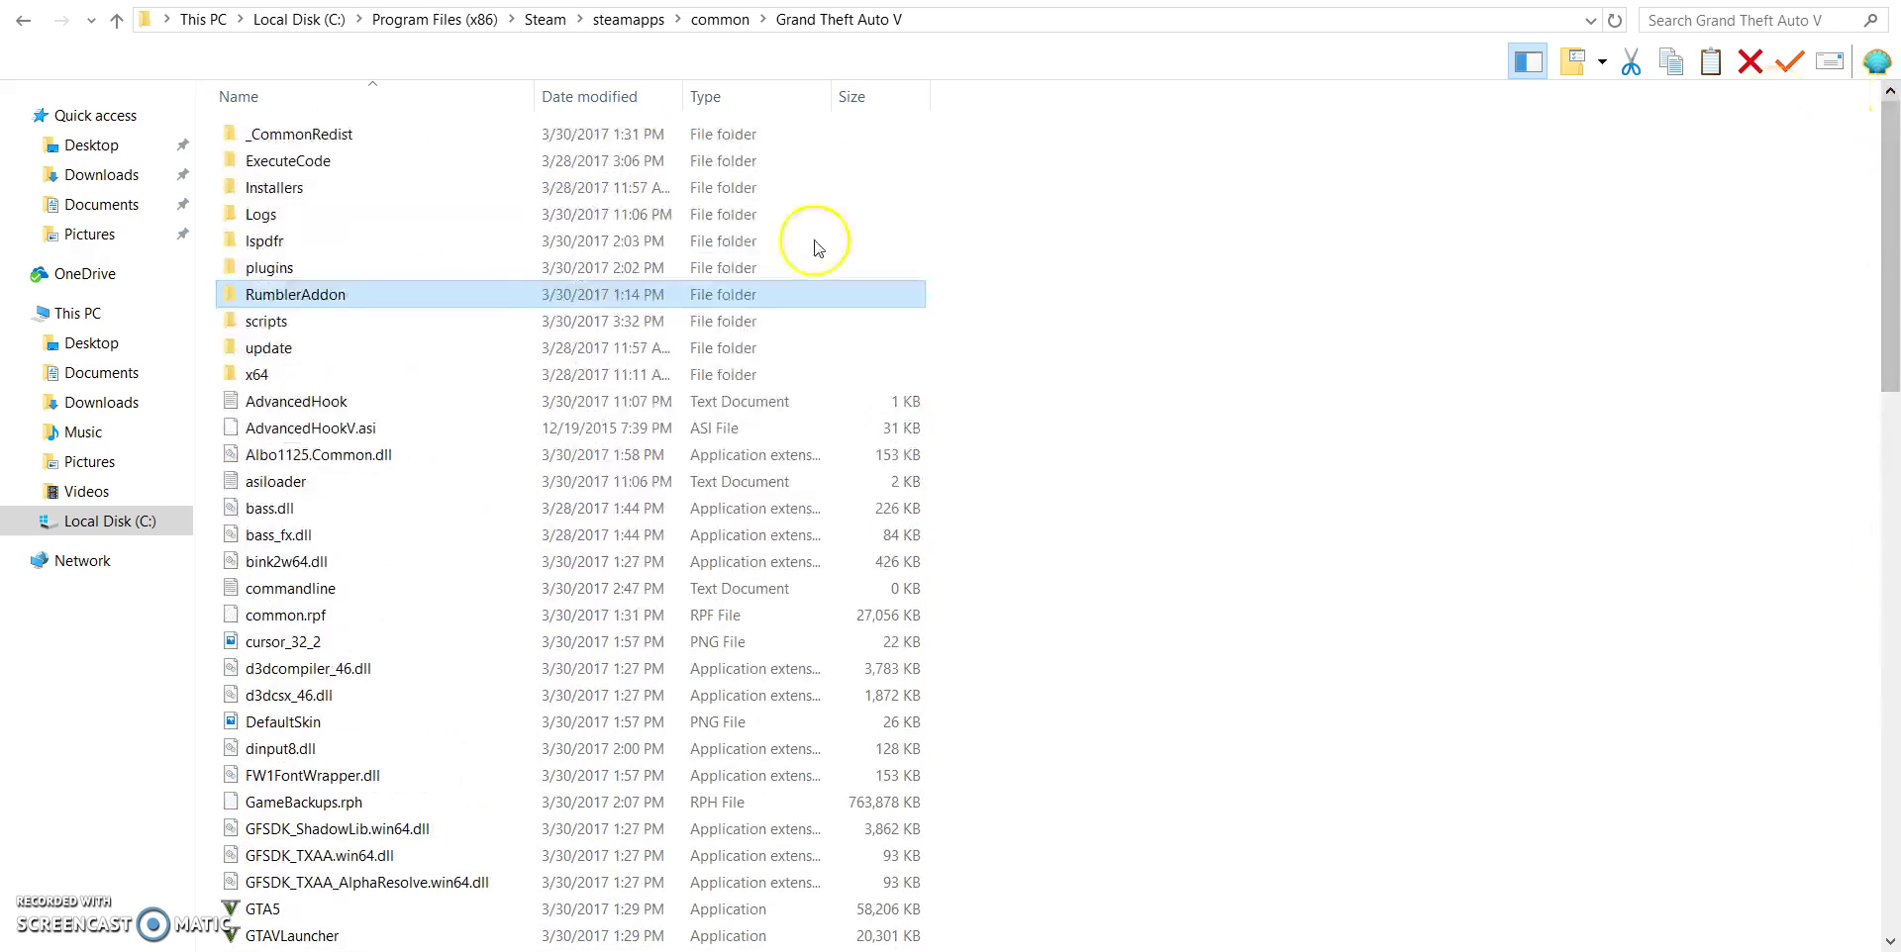
pyautogui.moveTo(1891, 269); pyautogui.dragTo(1896, 690)
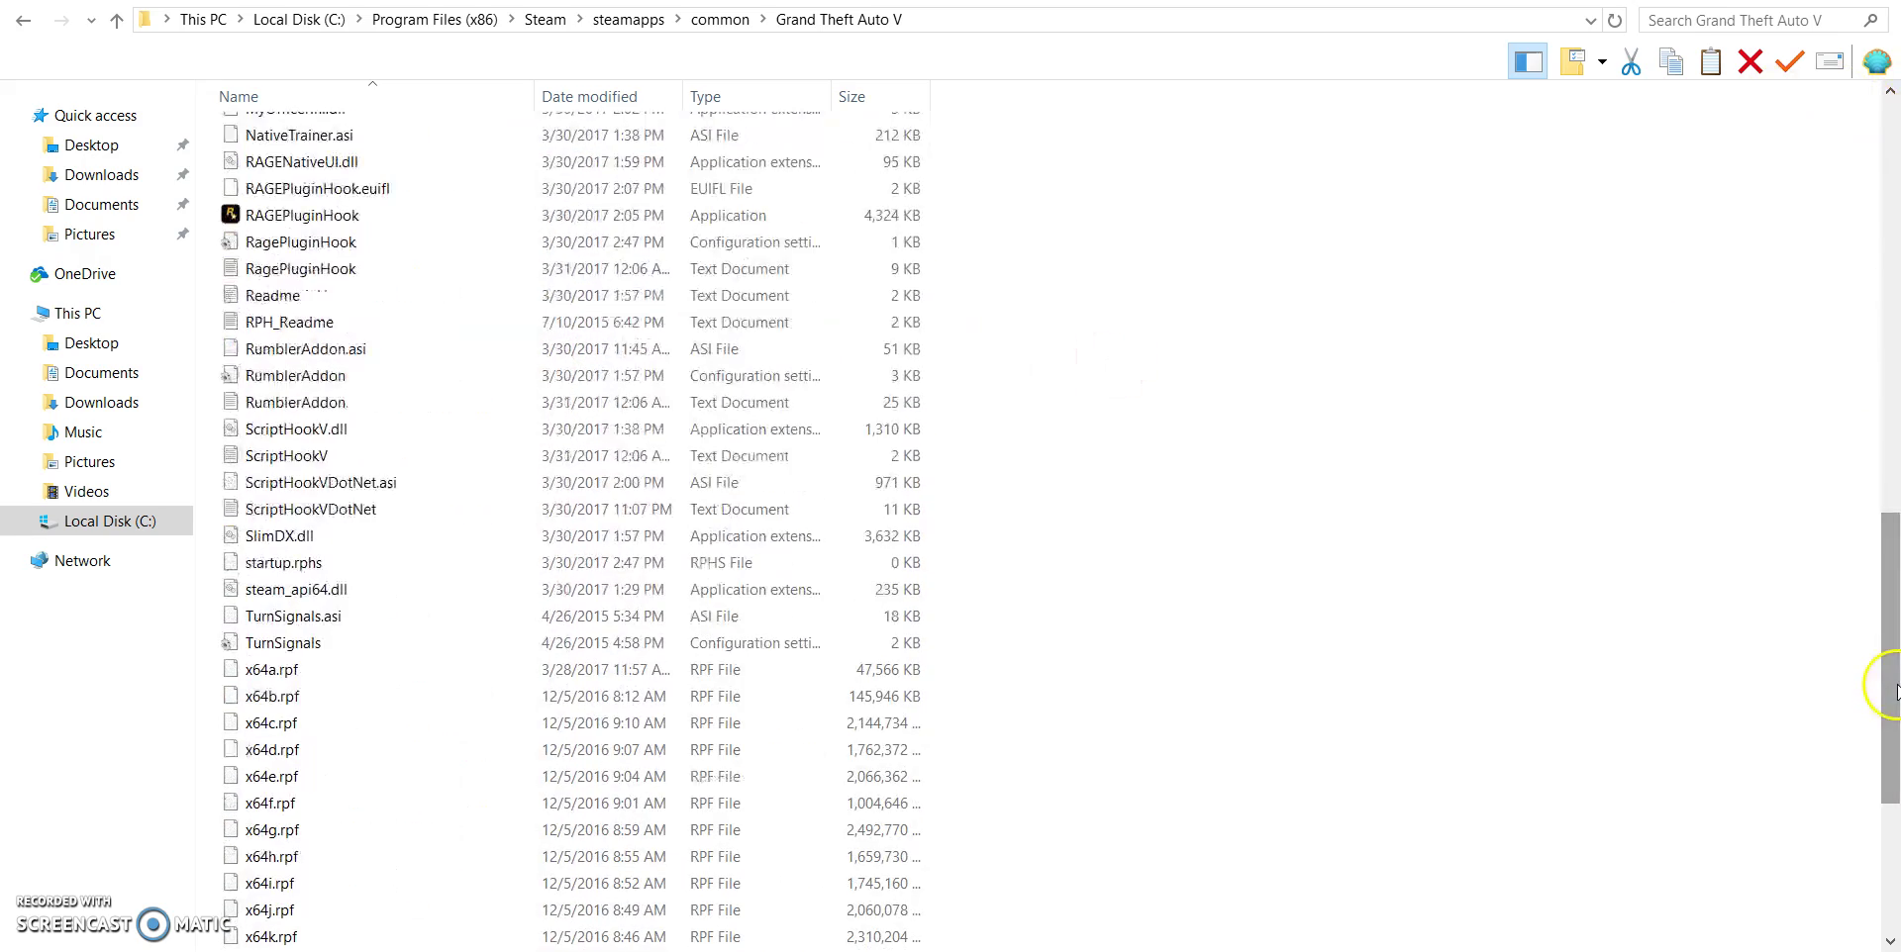
pyautogui.click(327, 376)
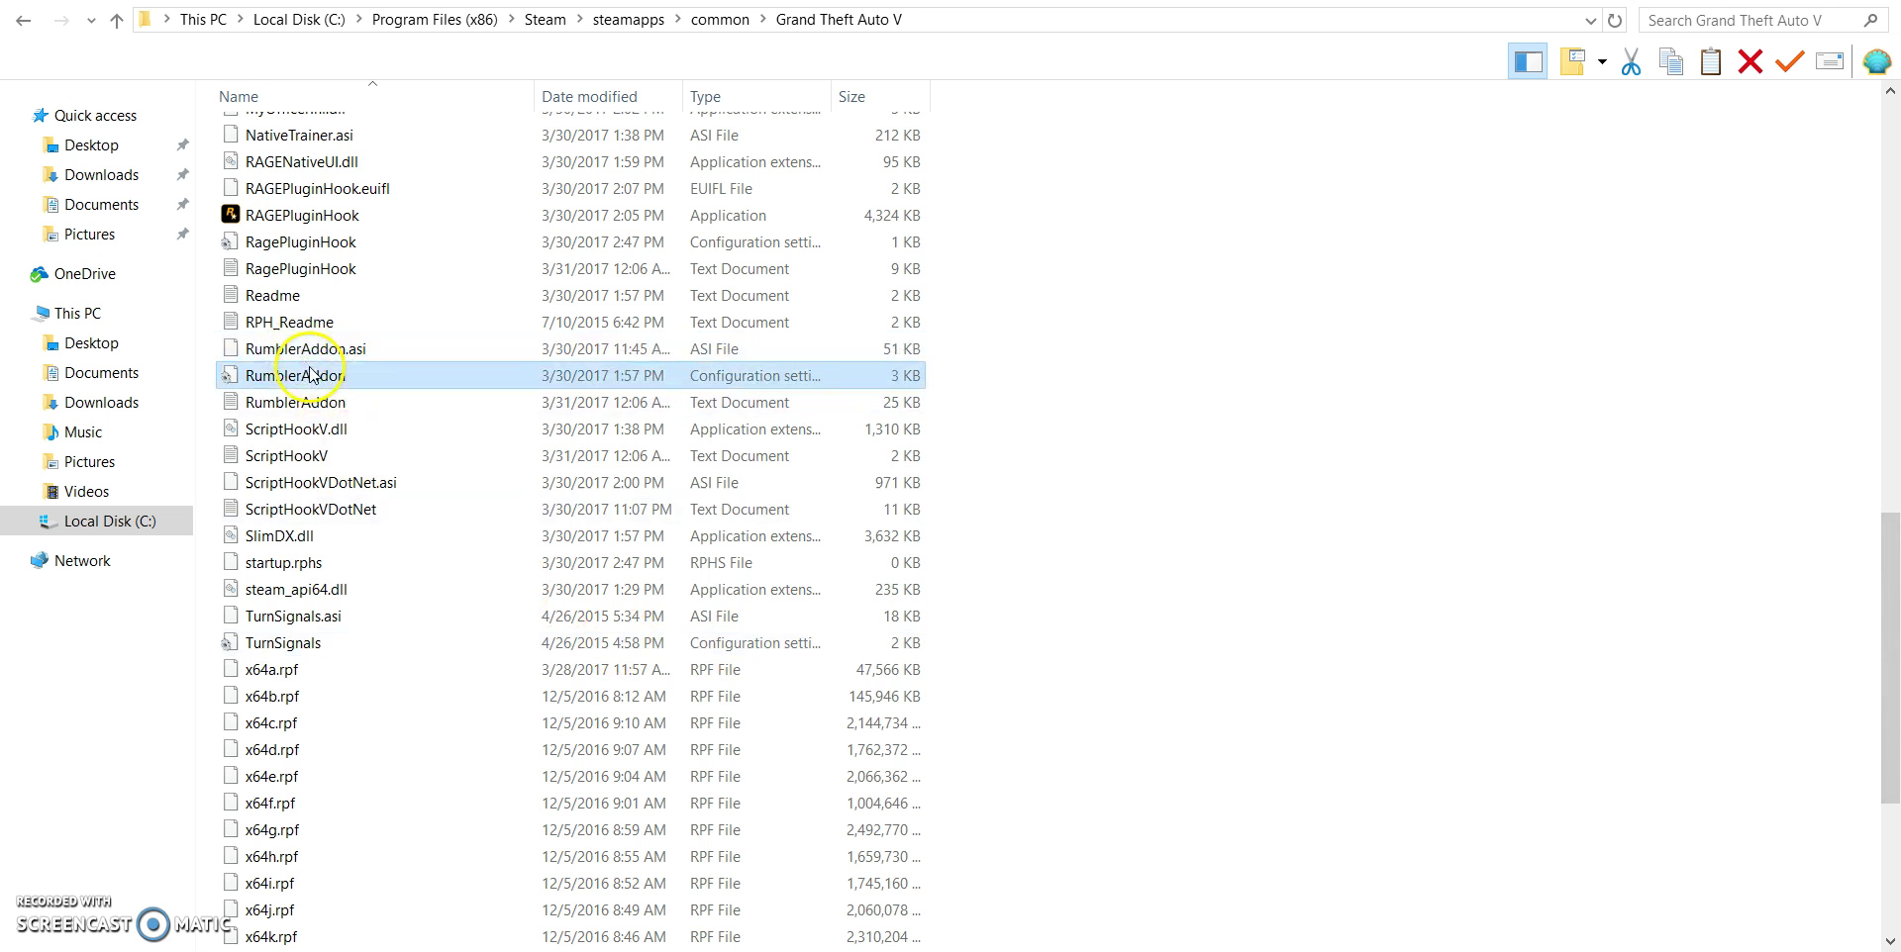
pyautogui.moveTo(1886, 592); pyautogui.dragTo(1886, 176)
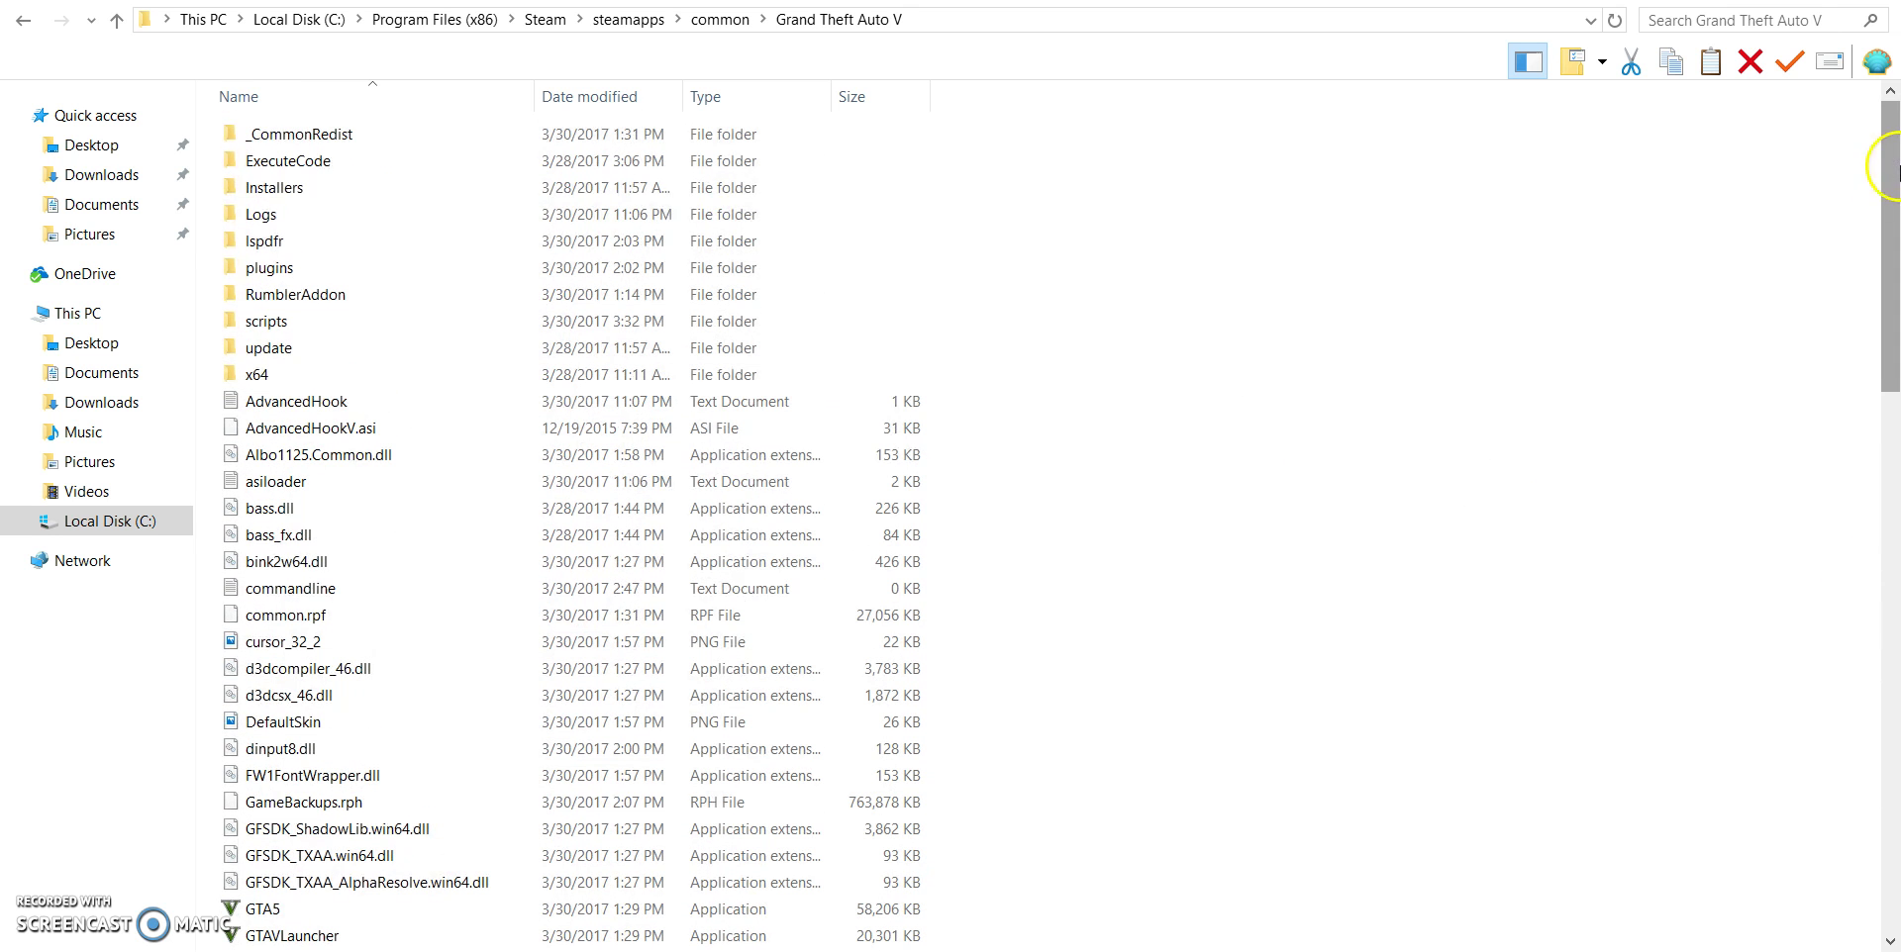
pyautogui.doubleClick(278, 294)
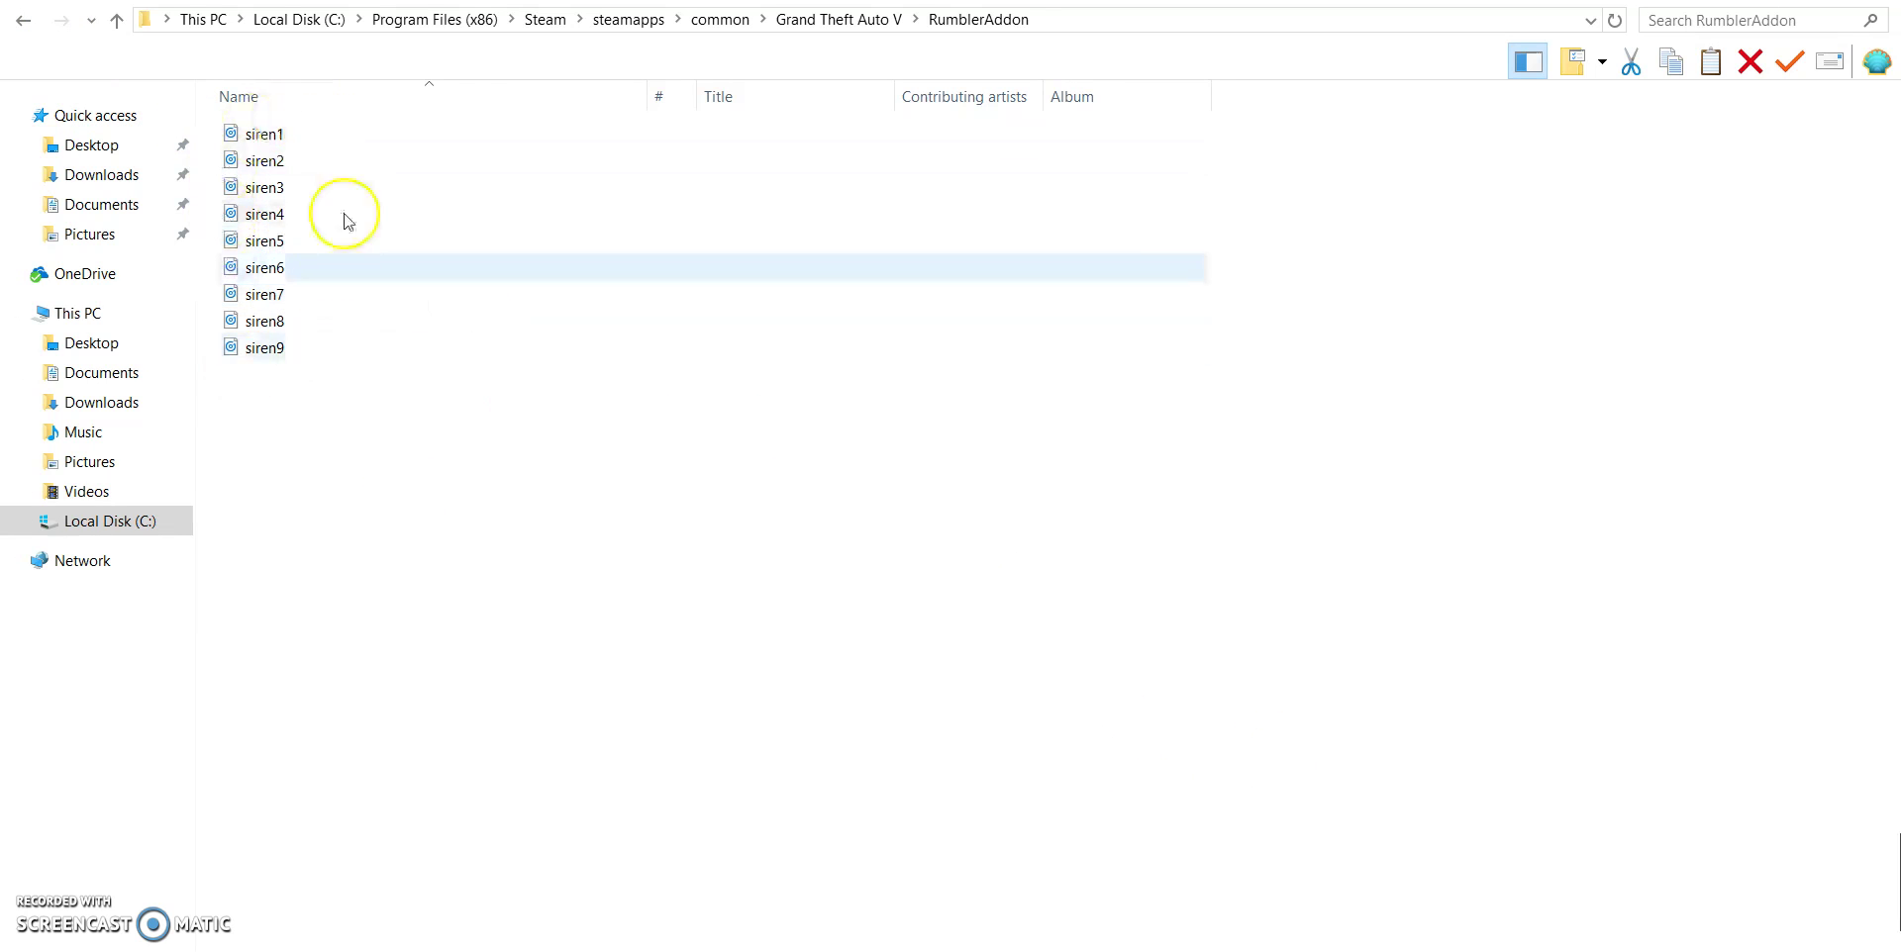
# Return to the Grand Theft Auto V folder and open the RumblerAddon configuration file in Notepad
pyautogui.click(23, 20)
pyautogui.moveTo(1888, 382); pyautogui.dragTo(1891, 619)
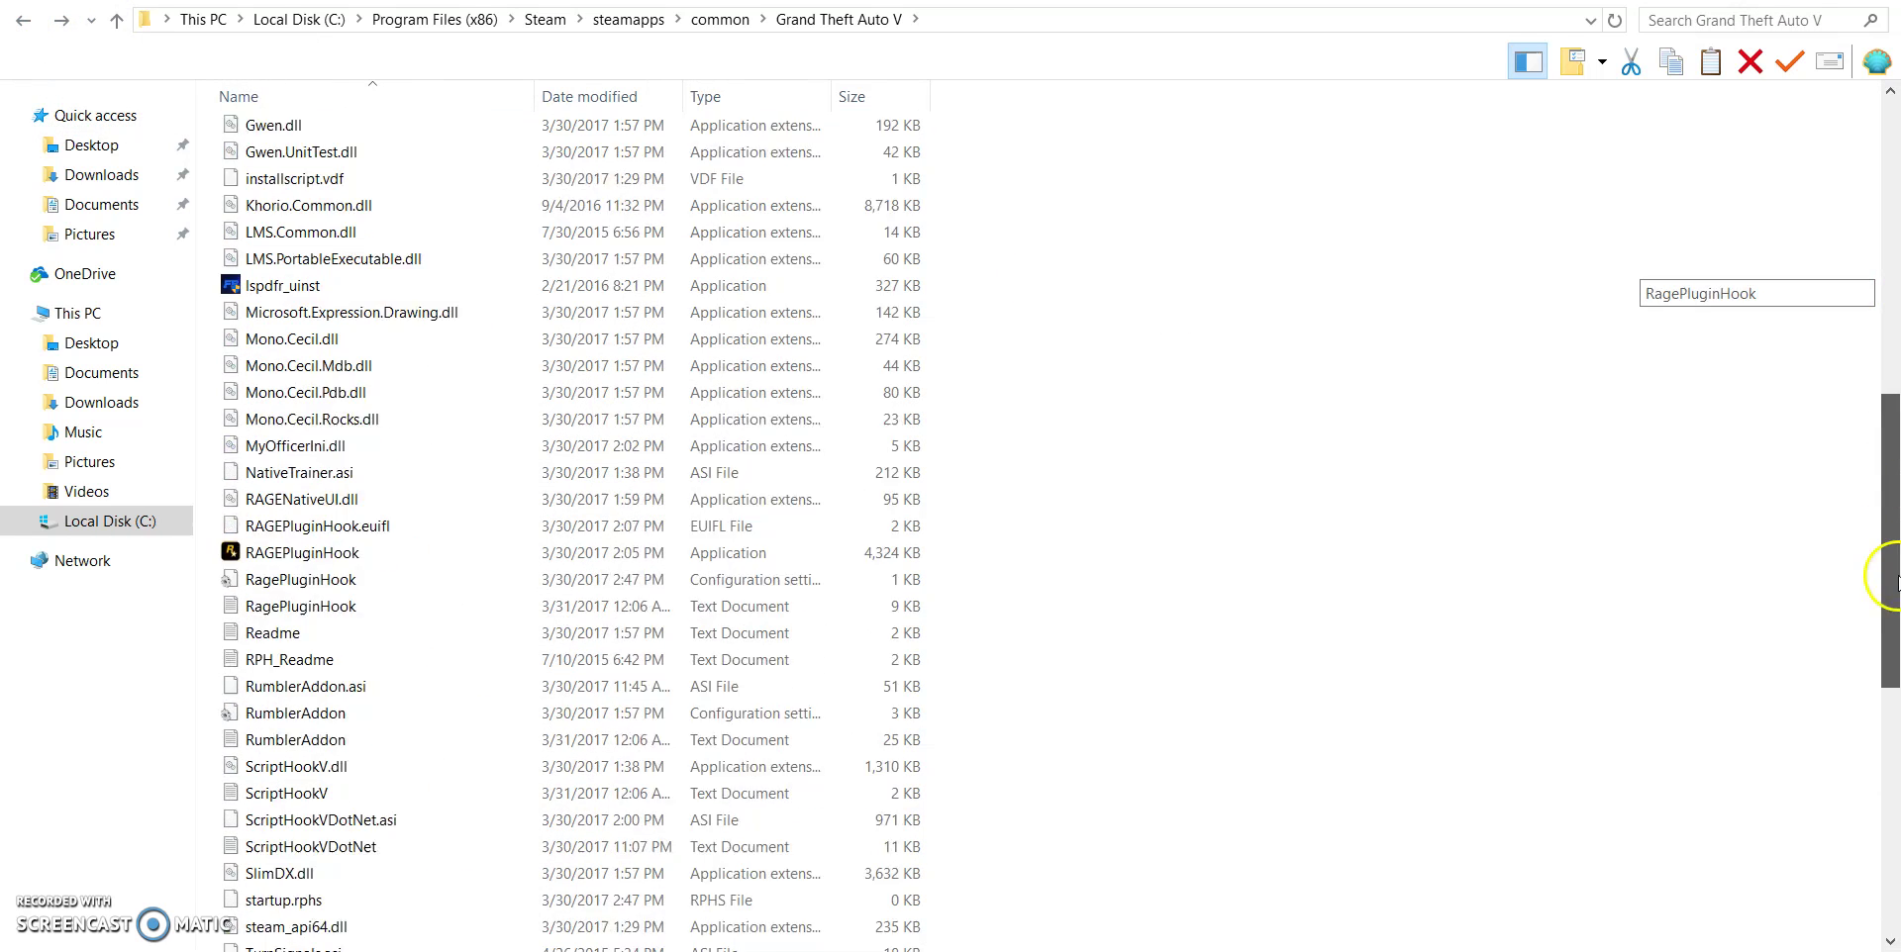
pyautogui.doubleClick(468, 592)
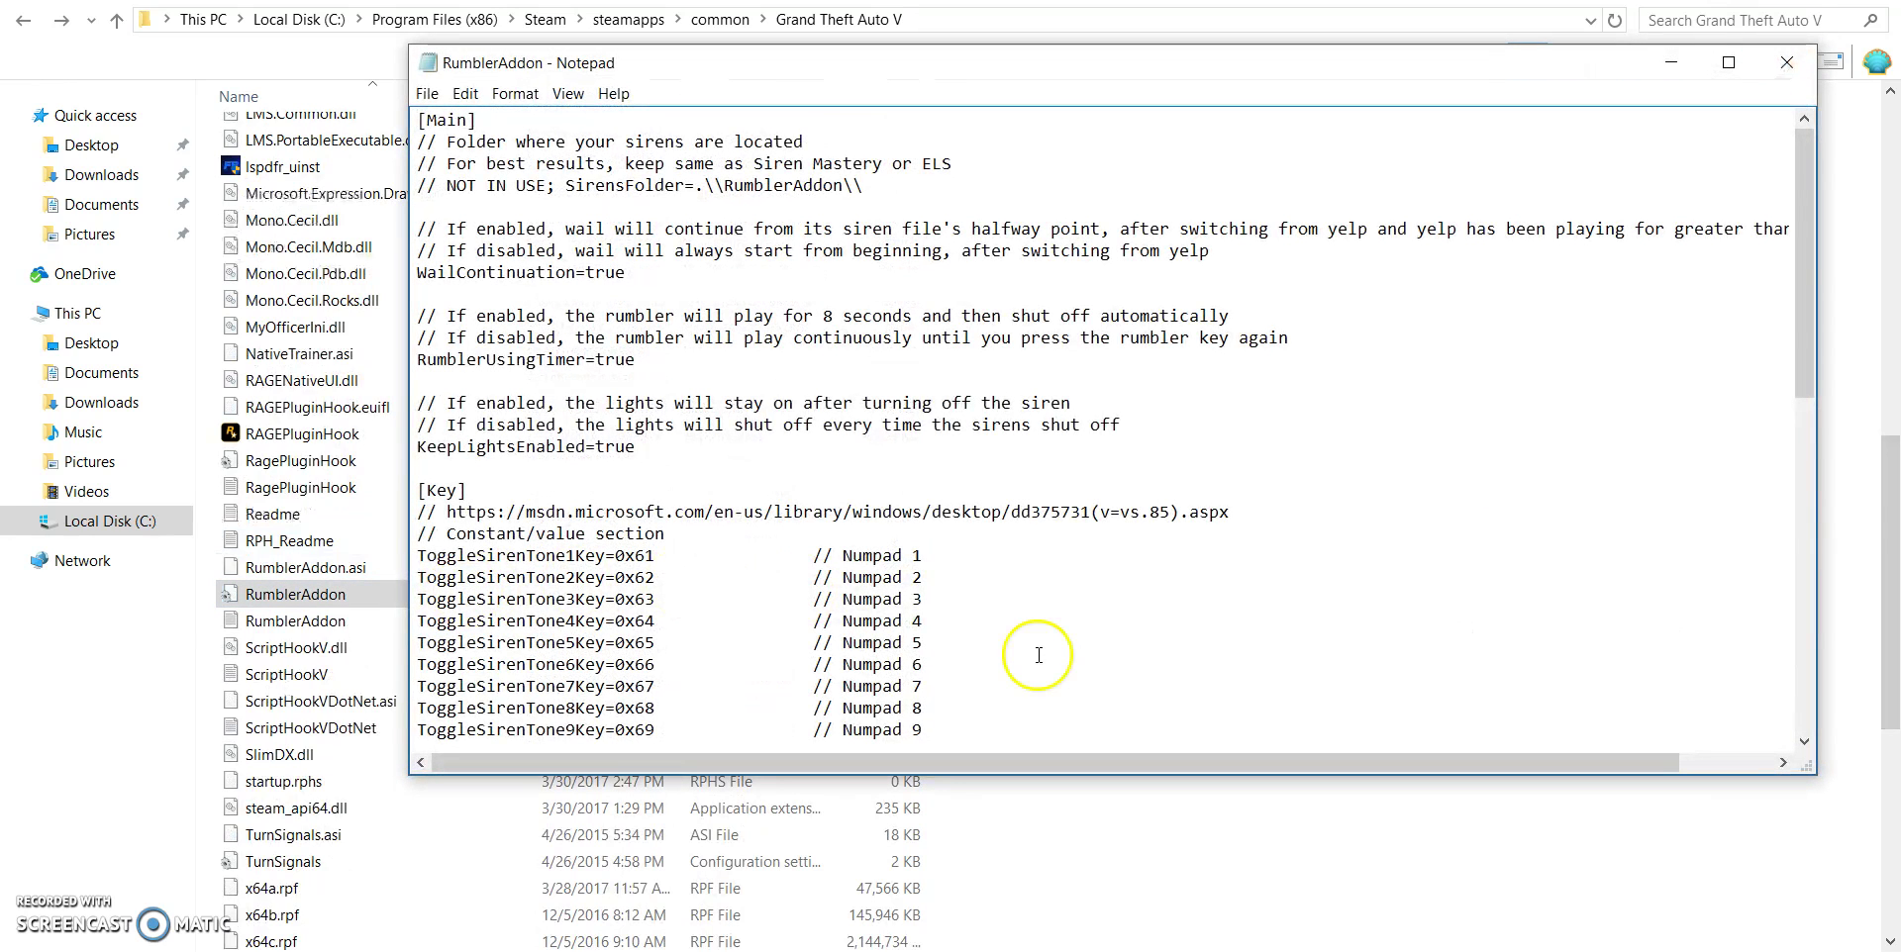
pyautogui.moveTo(1805, 225); pyautogui.dragTo(1824, 508)
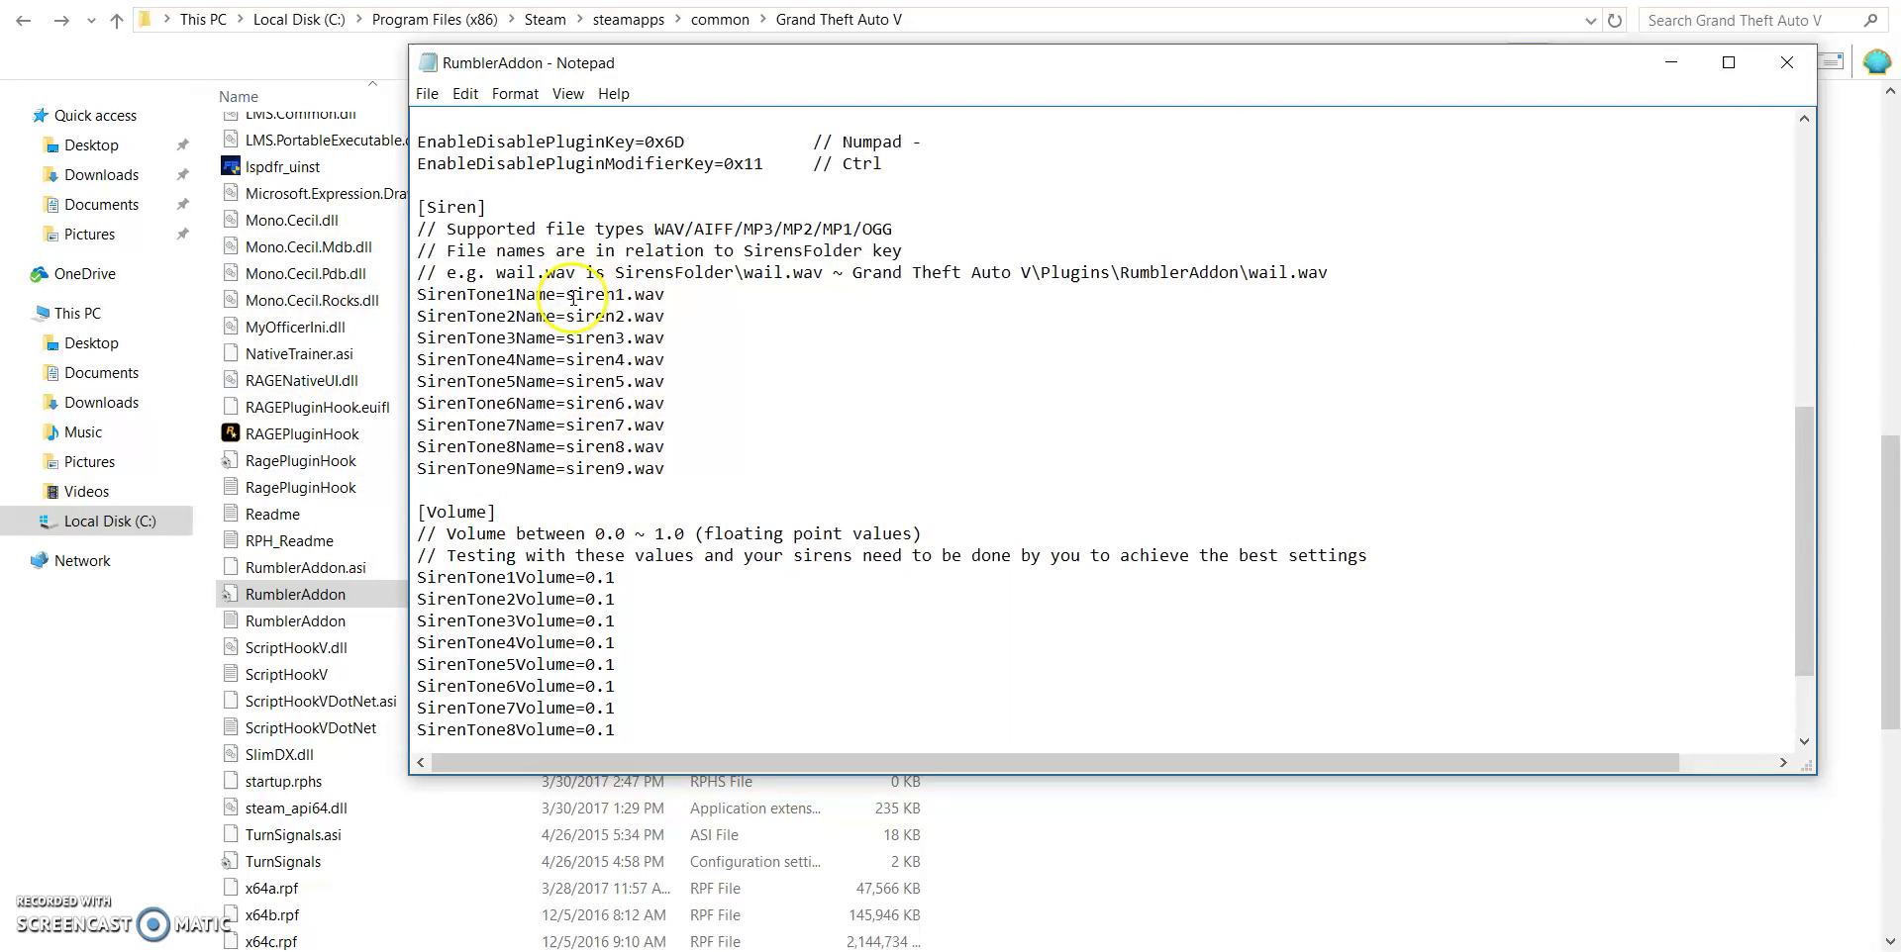
# Review the SirenTone1–9 names siren1.wav–siren9.wav and the wail.wav example path
pyautogui.moveTo(567, 295); pyautogui.dragTo(629, 303)
pyautogui.click(798, 458)
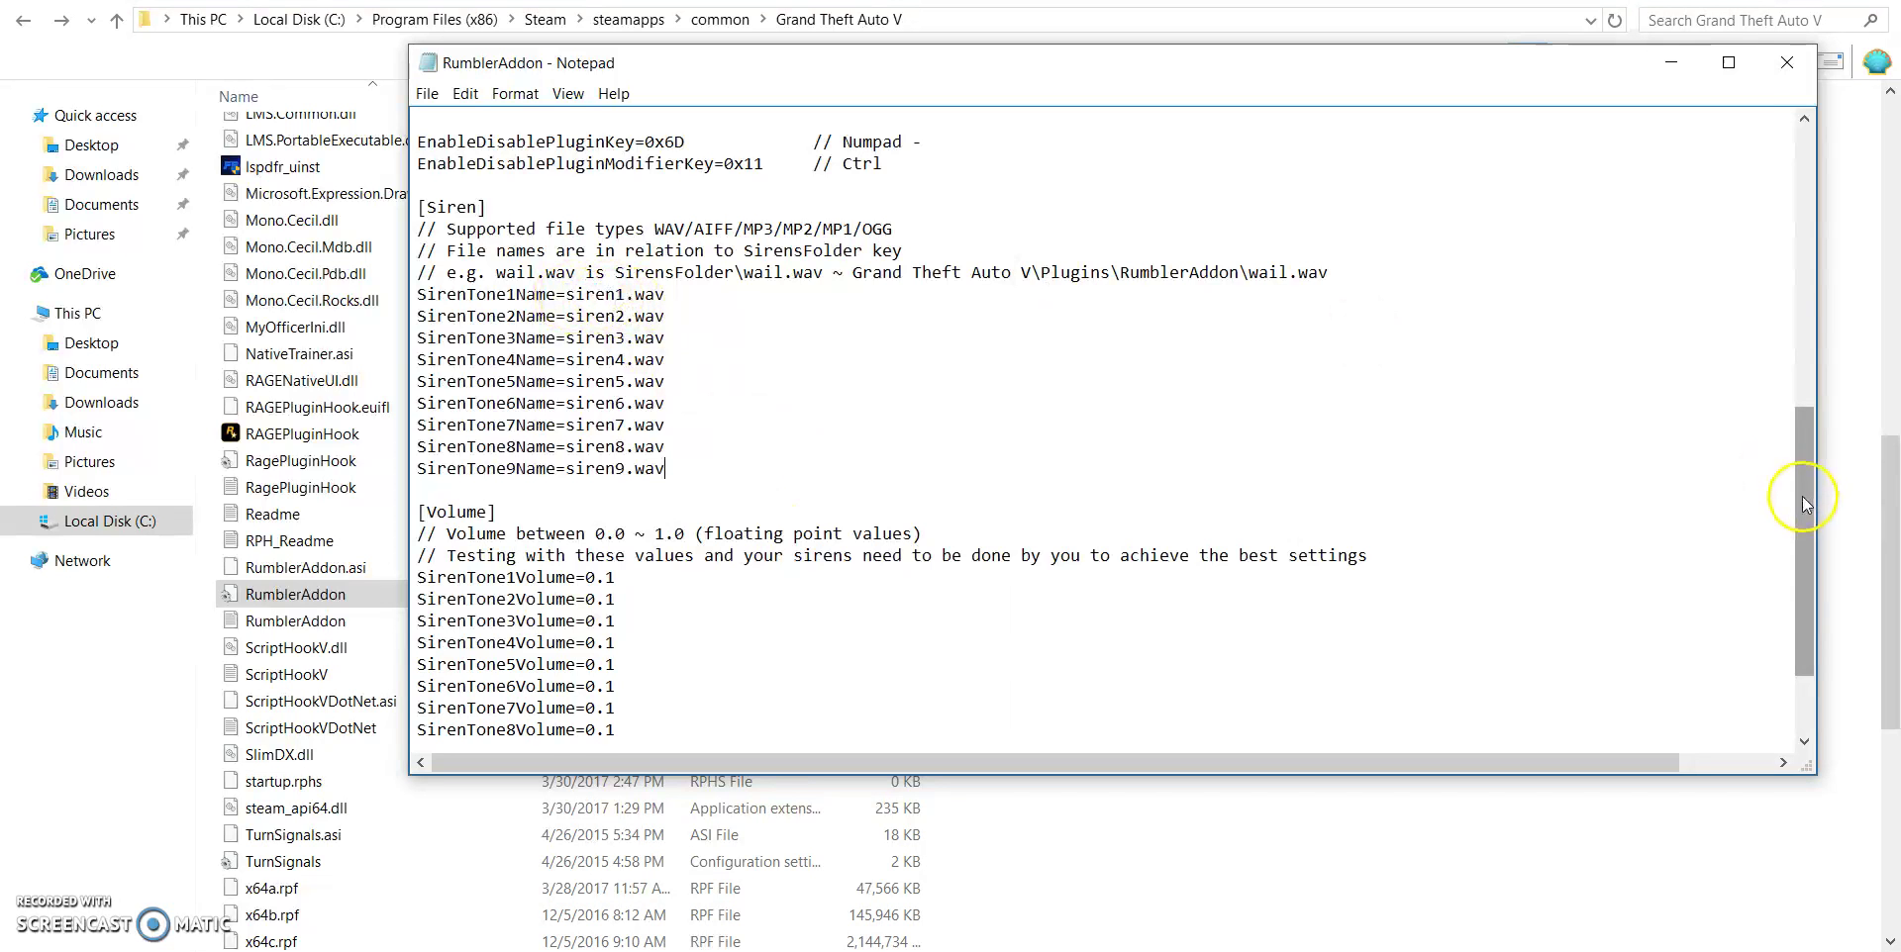
pyautogui.moveTo(1805, 495)
pyautogui.mouseDown()
pyautogui.moveTo(1812, 351)
pyautogui.moveTo(1804, 475)
pyautogui.mouseUp()
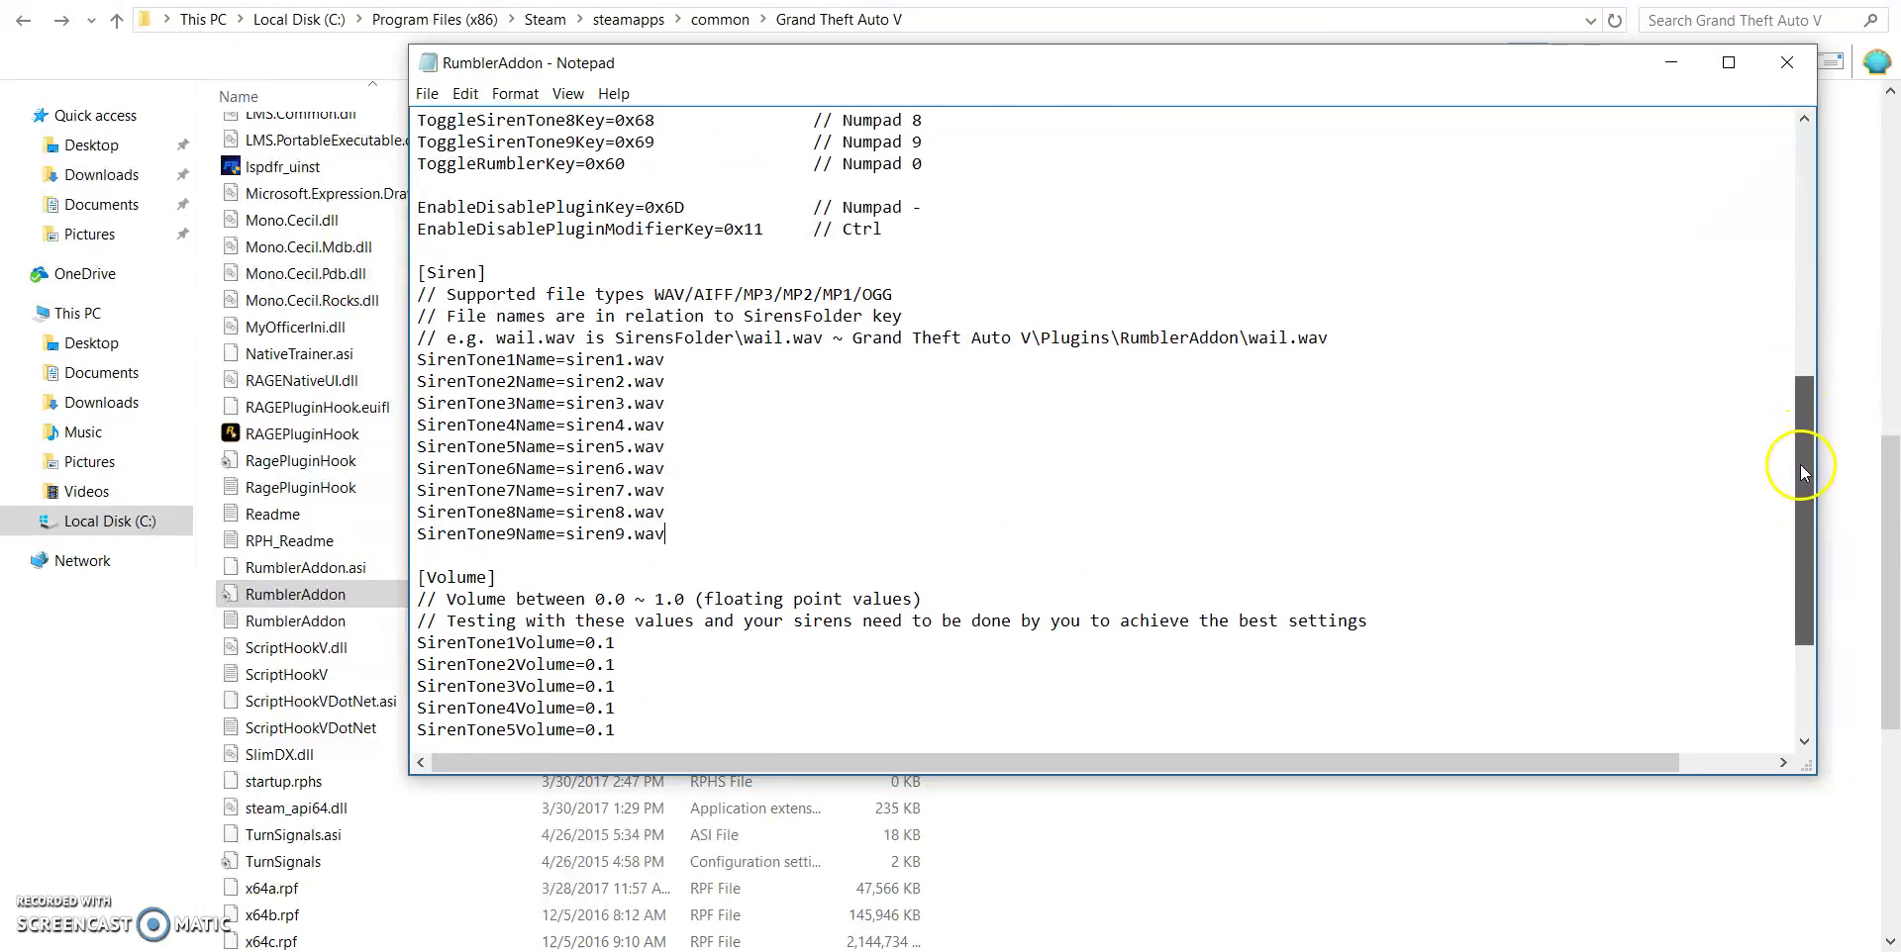
pyautogui.click(822, 539)
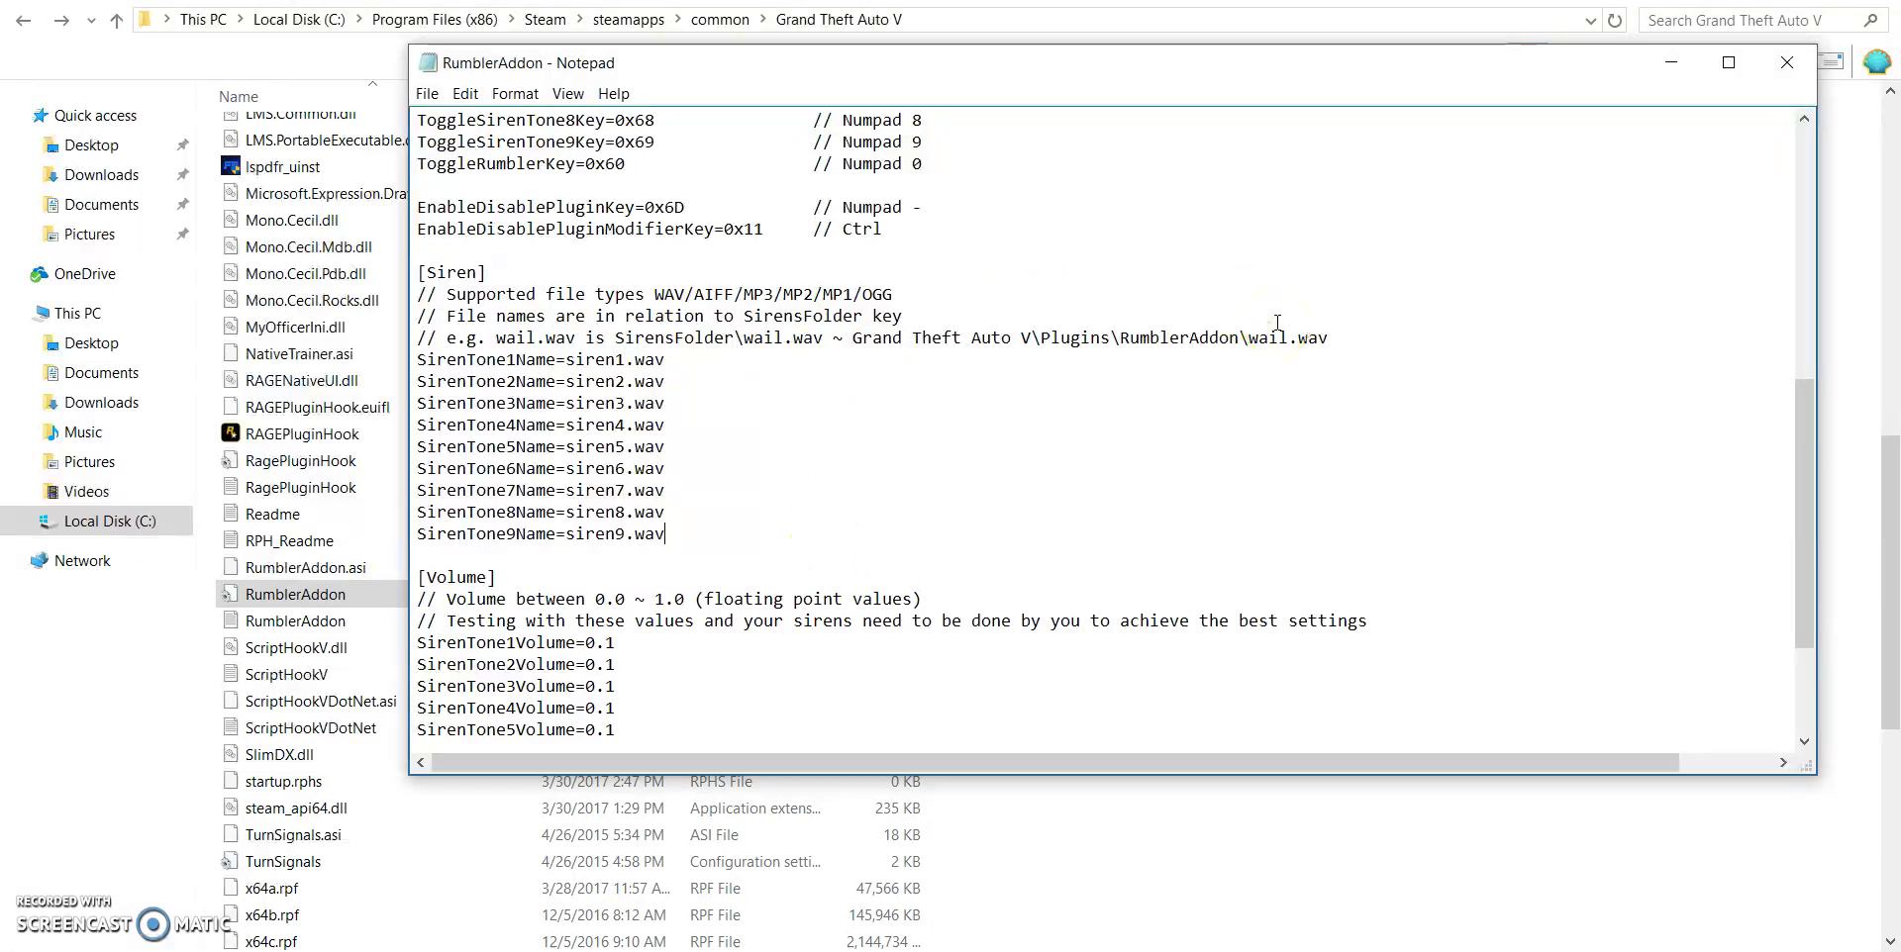
pyautogui.doubleClick(1287, 338)
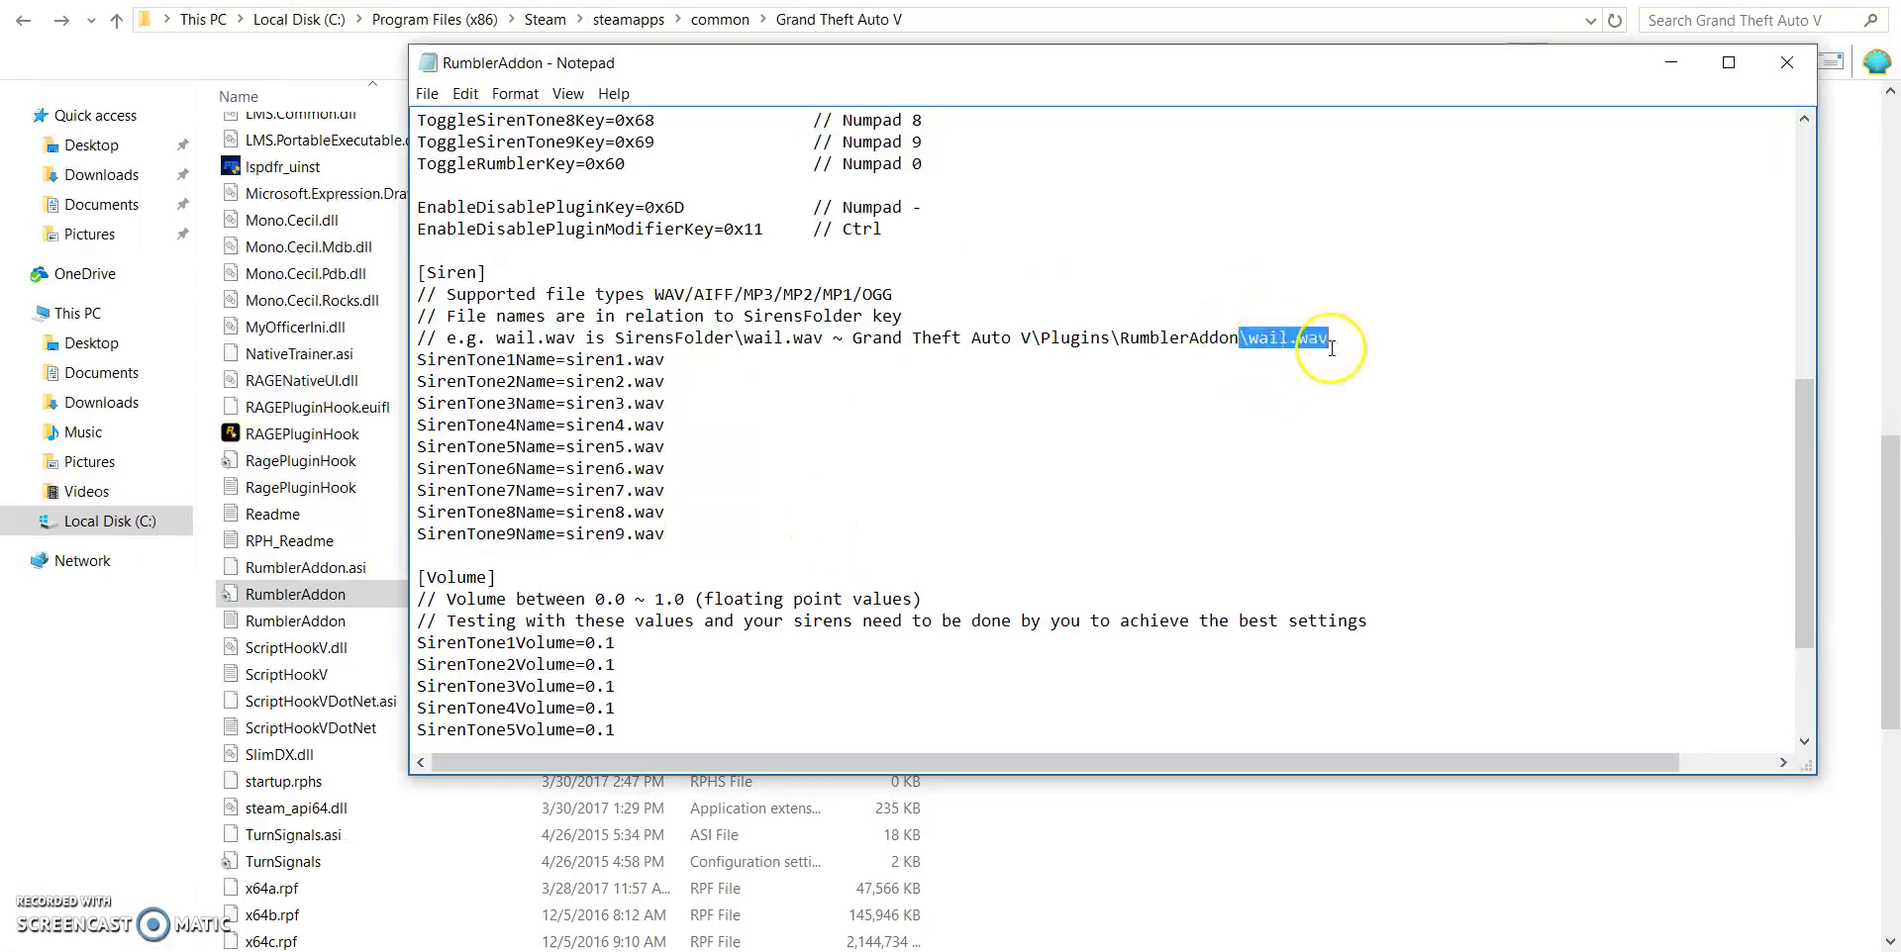
pyautogui.click(1288, 428)
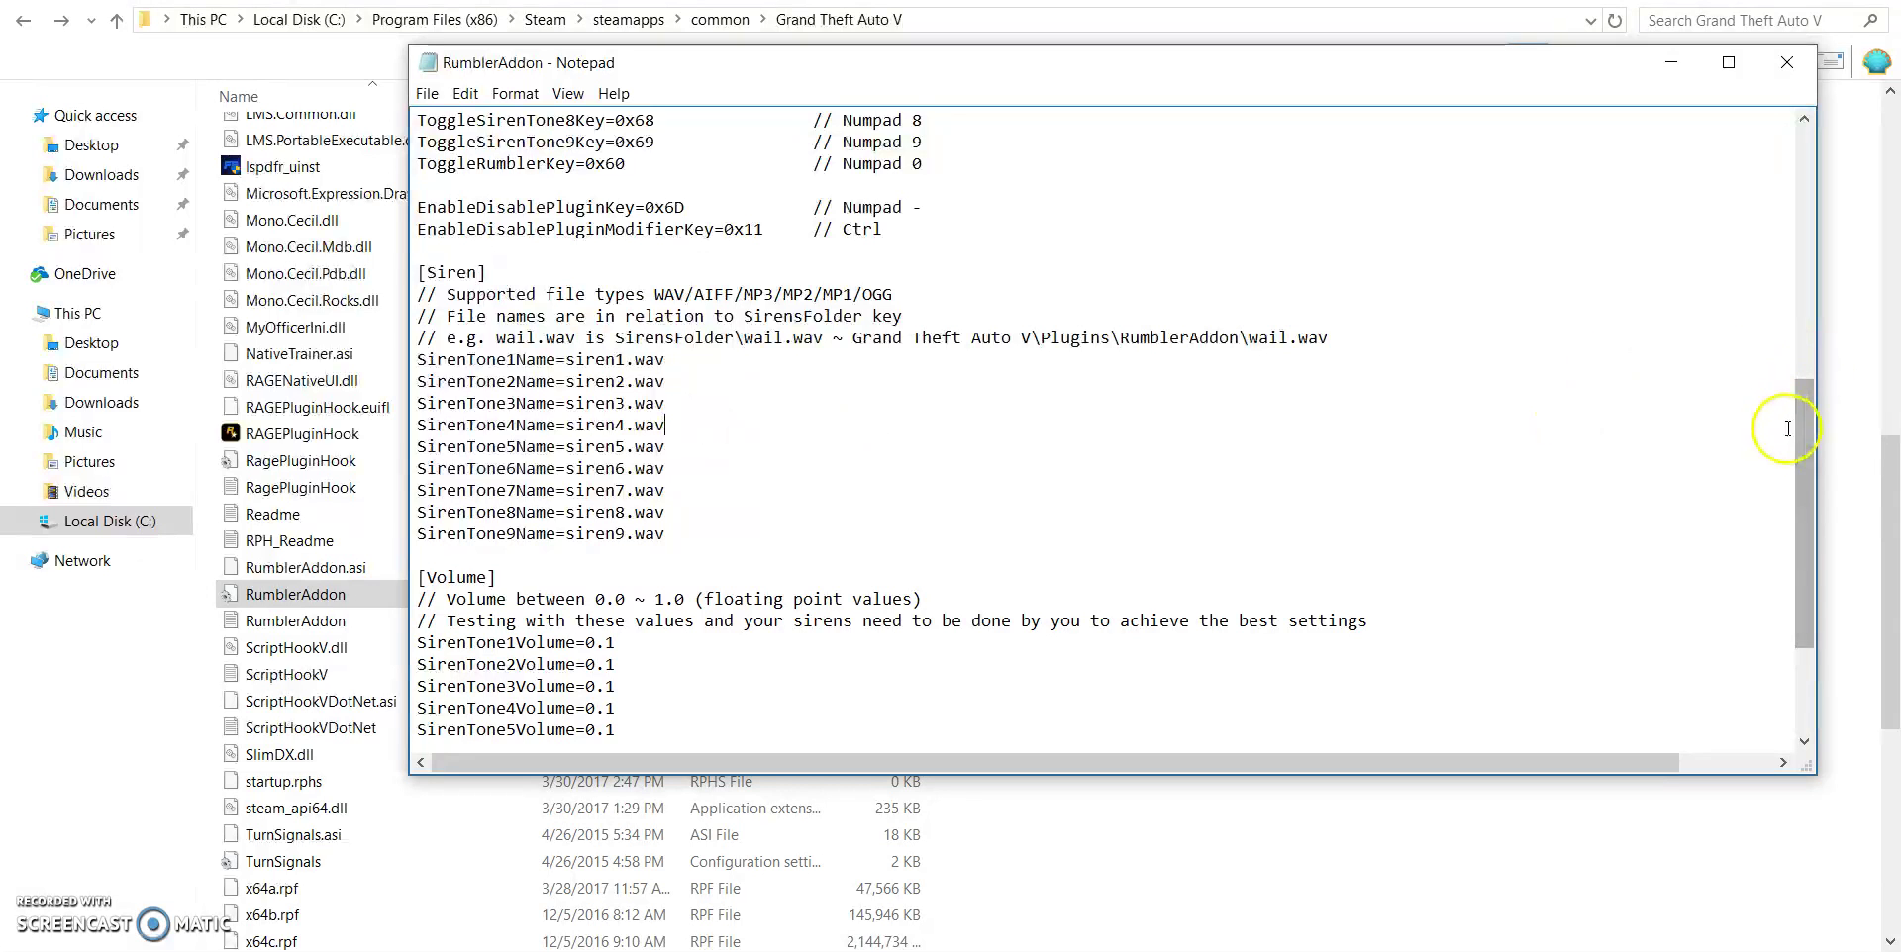
pyautogui.moveTo(1806, 471); pyautogui.dragTo(1806, 555)
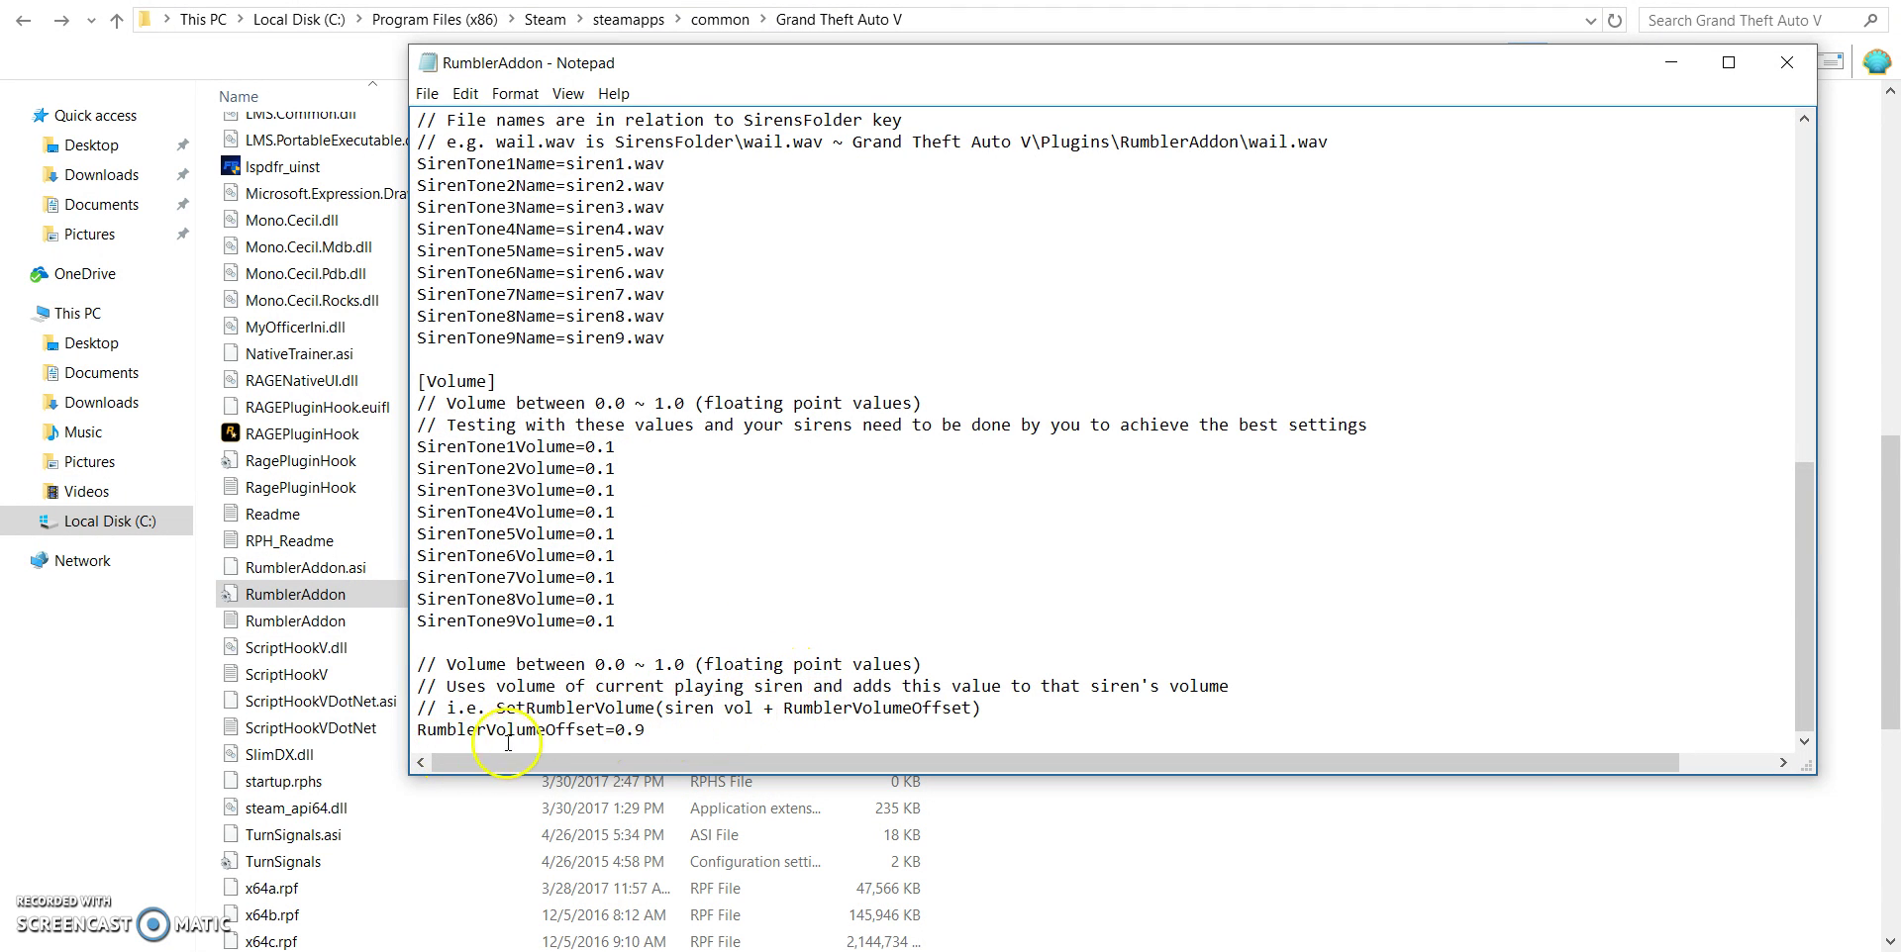
pyautogui.moveTo(467, 730); pyautogui.dragTo(579, 729)
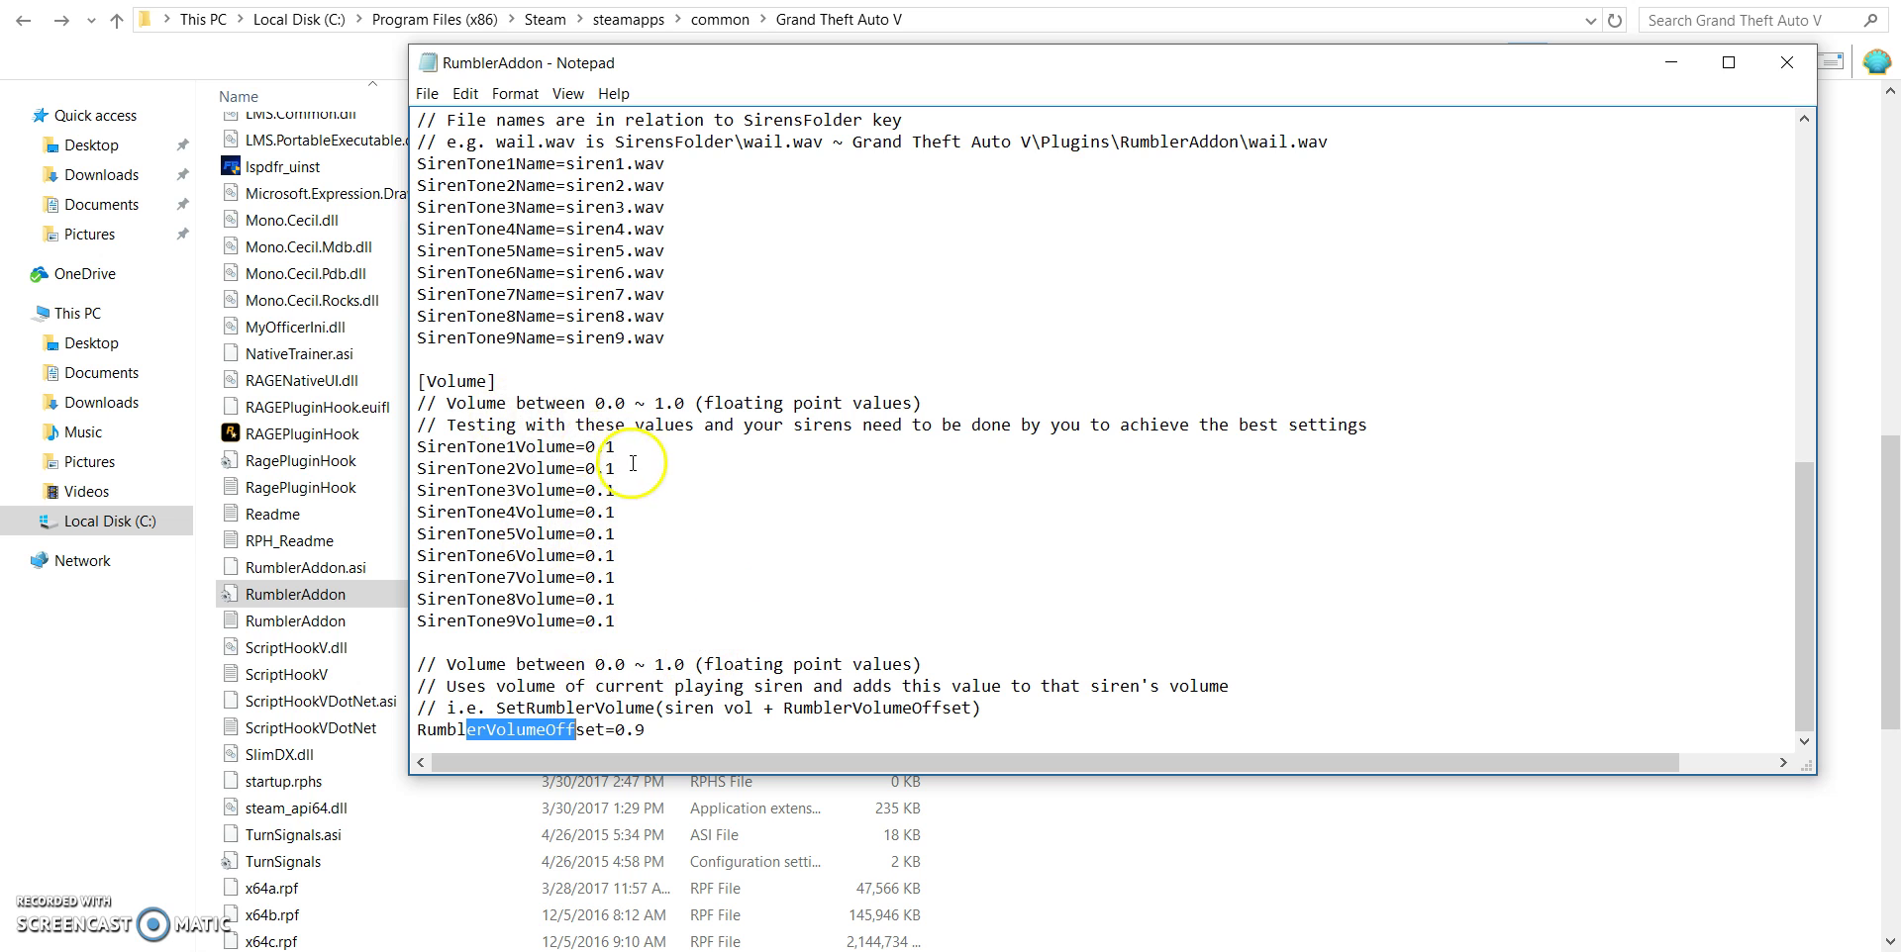
pyautogui.moveTo(487, 446); pyautogui.dragTo(614, 446)
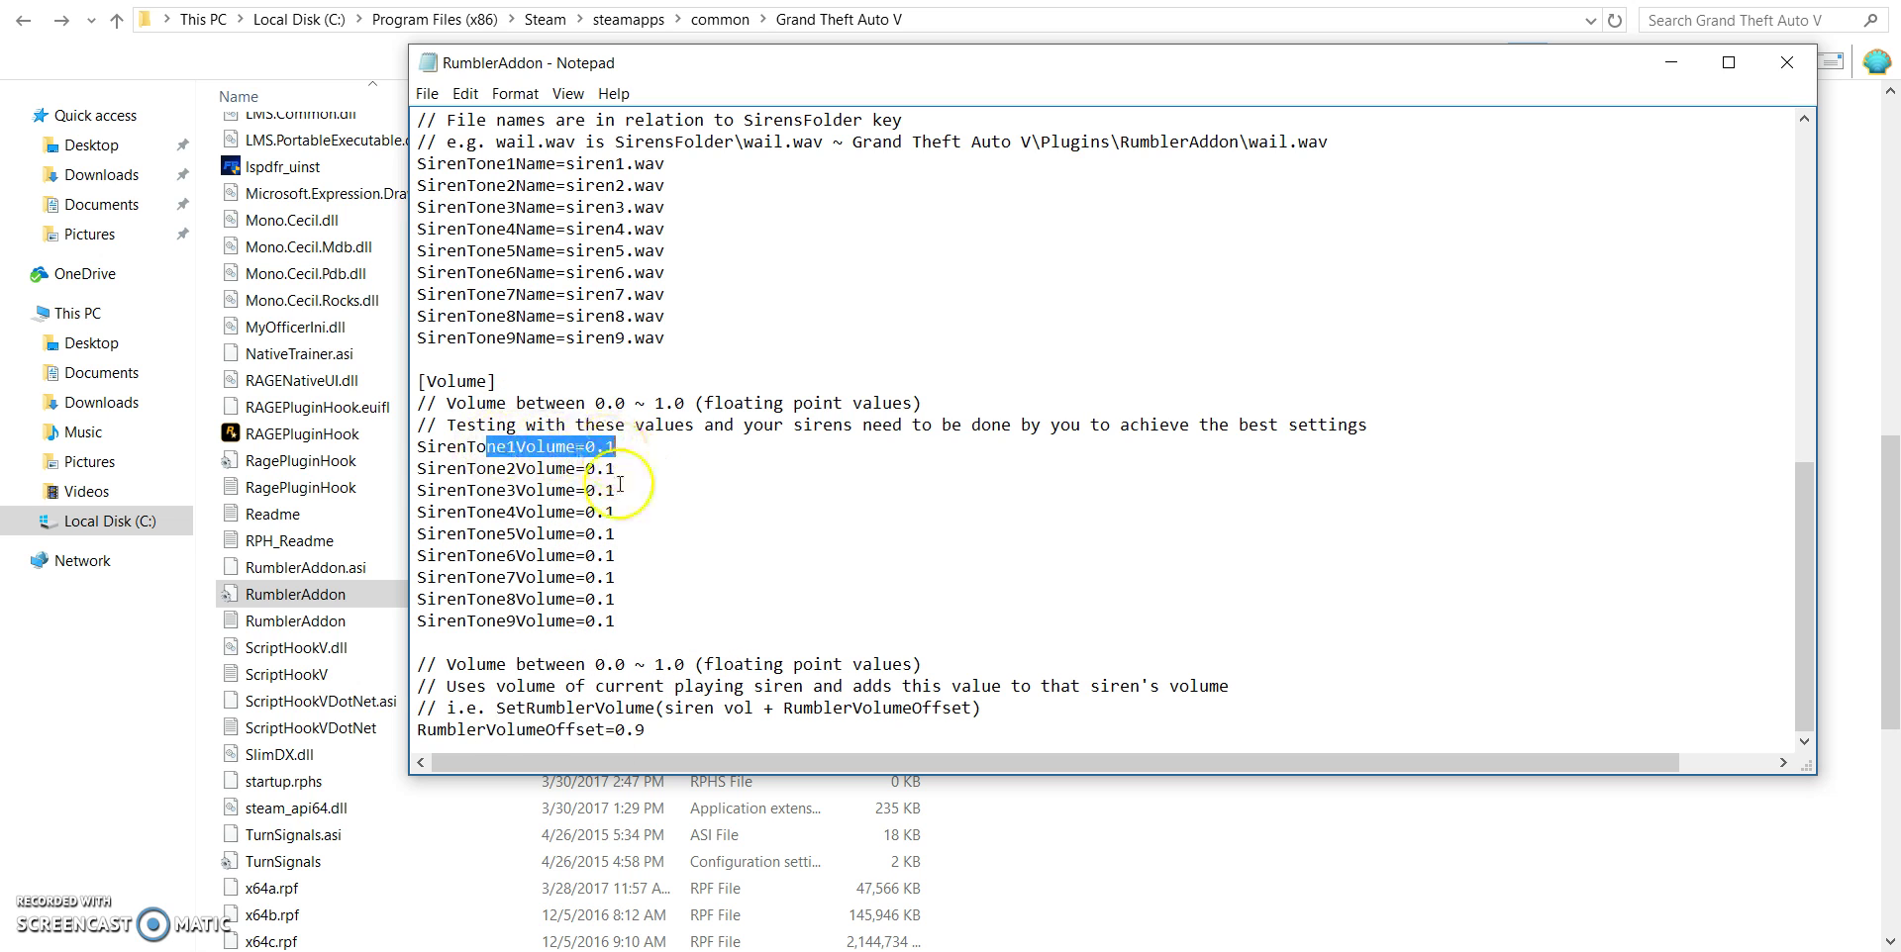
pyautogui.moveTo(481, 729)
pyautogui.mouseDown()
pyautogui.moveTo(661, 729)
pyautogui.moveTo(421, 730)
pyautogui.mouseUp()
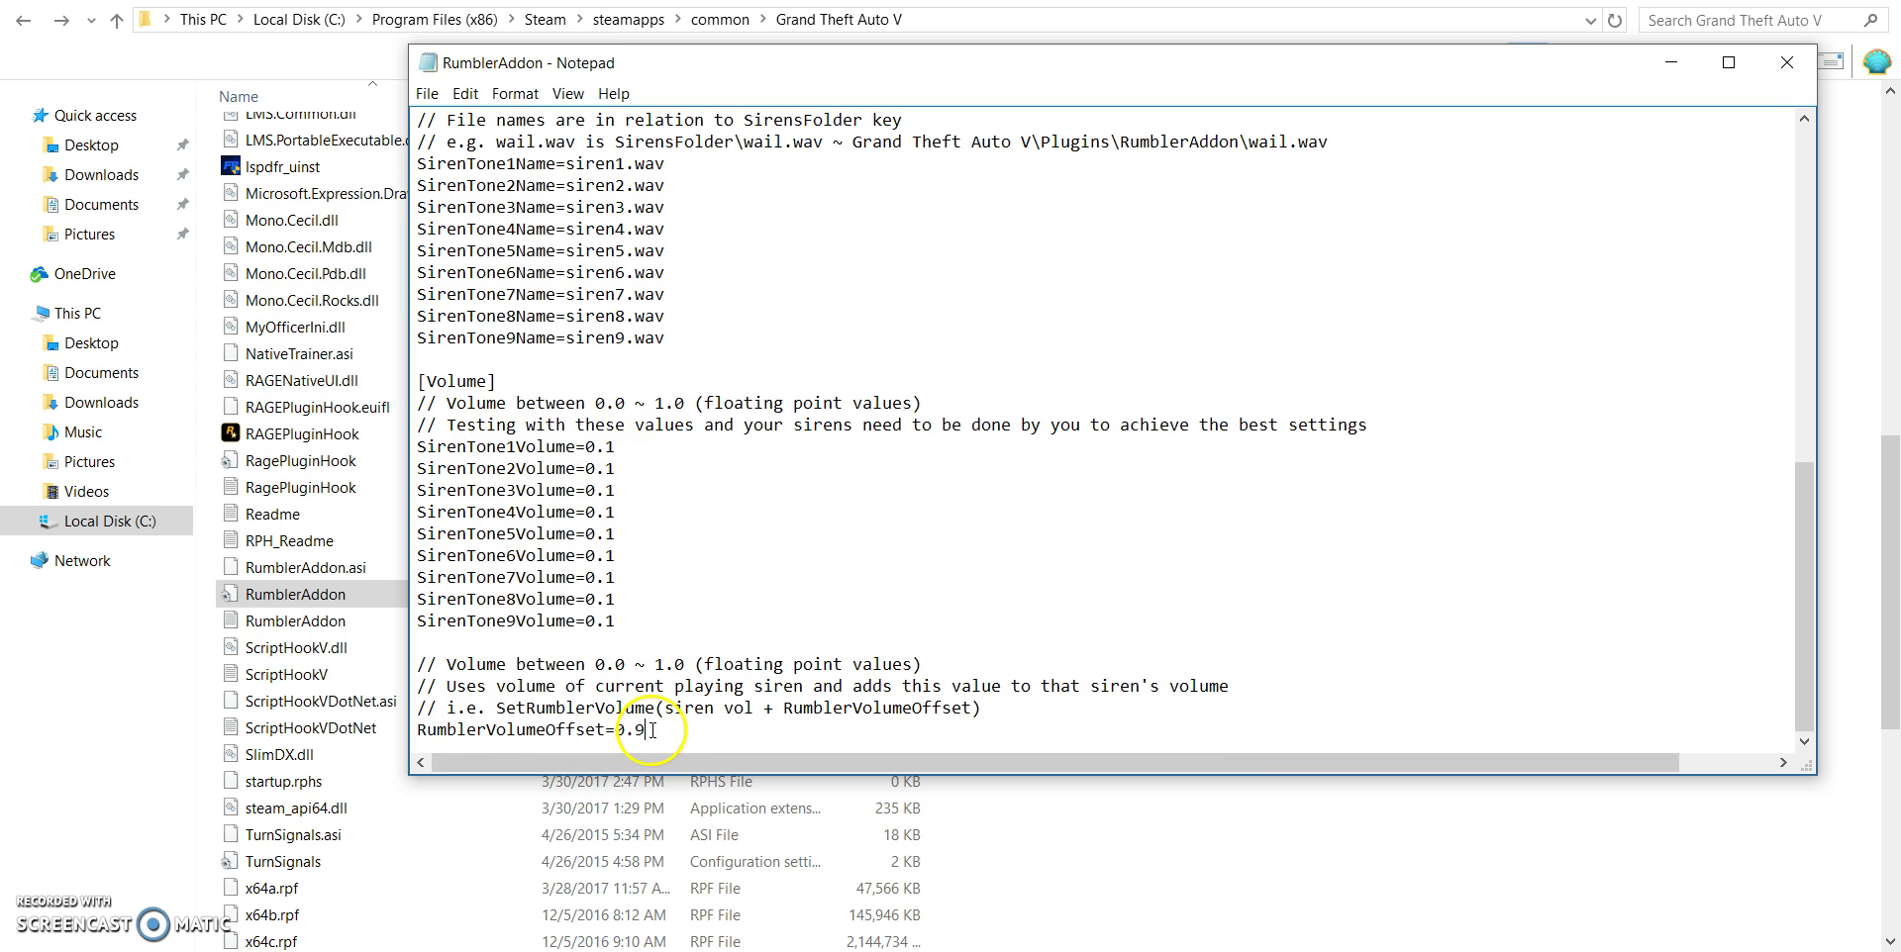
pyautogui.click(428, 730)
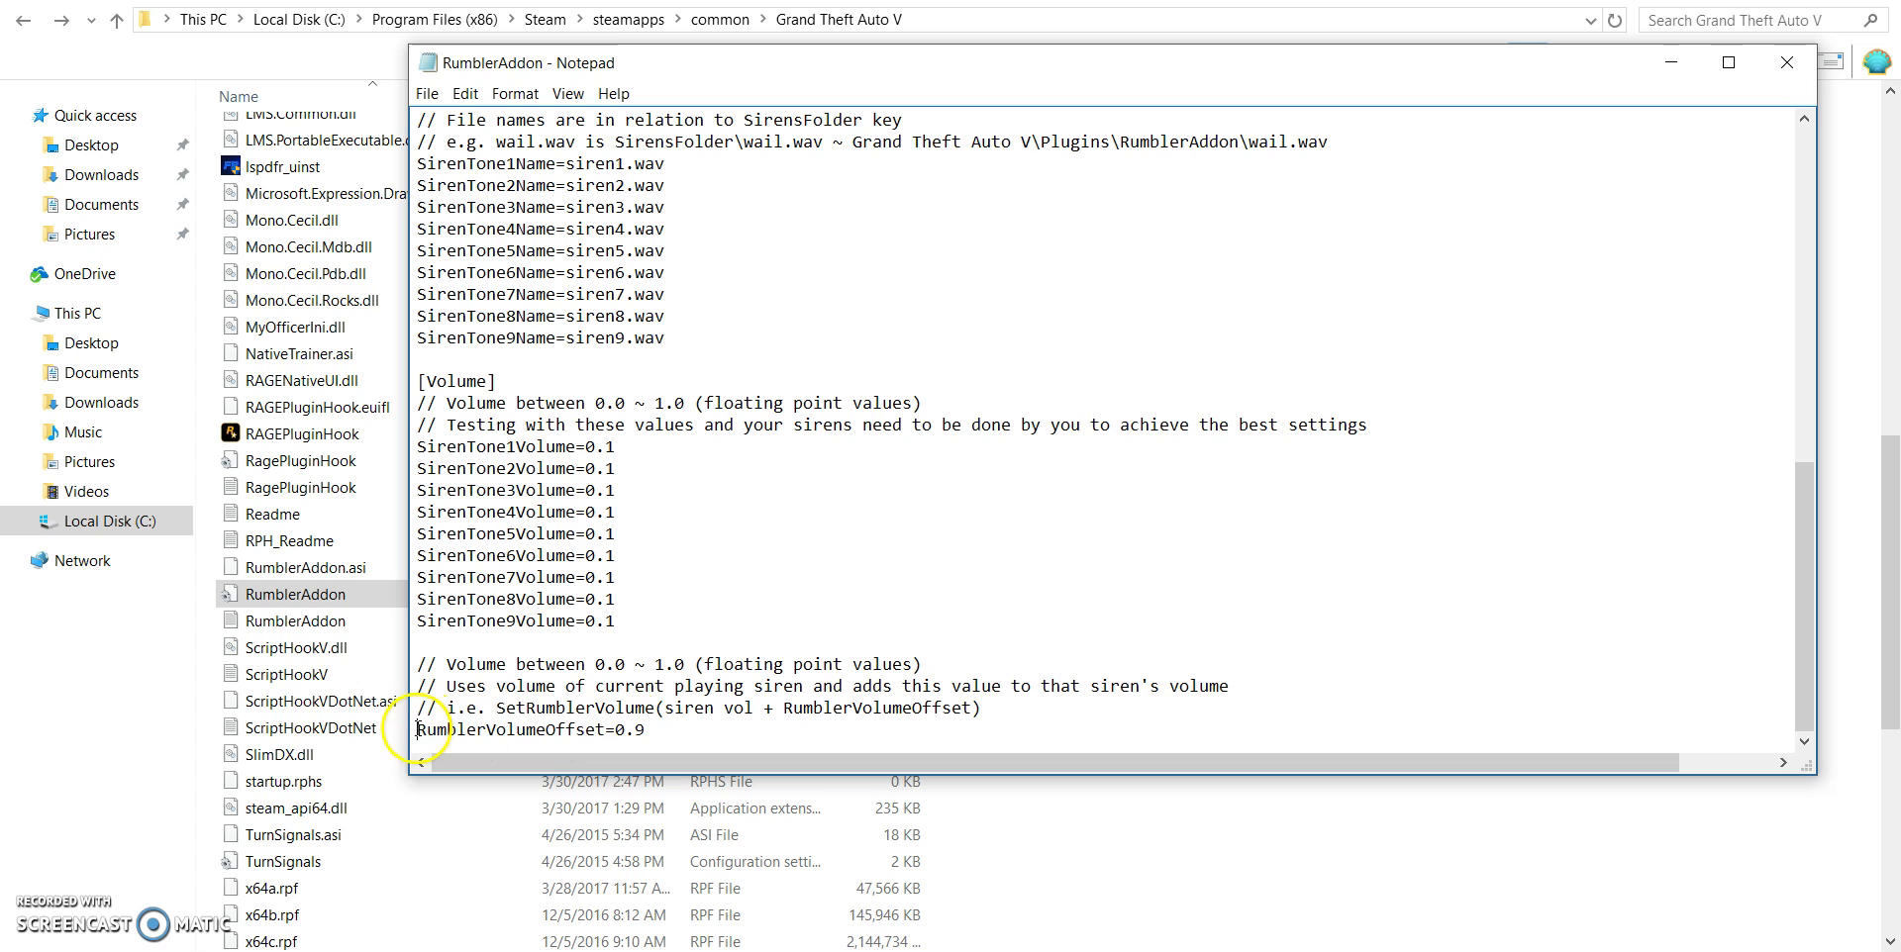
pyautogui.moveTo(417, 730); pyautogui.dragTo(654, 724)
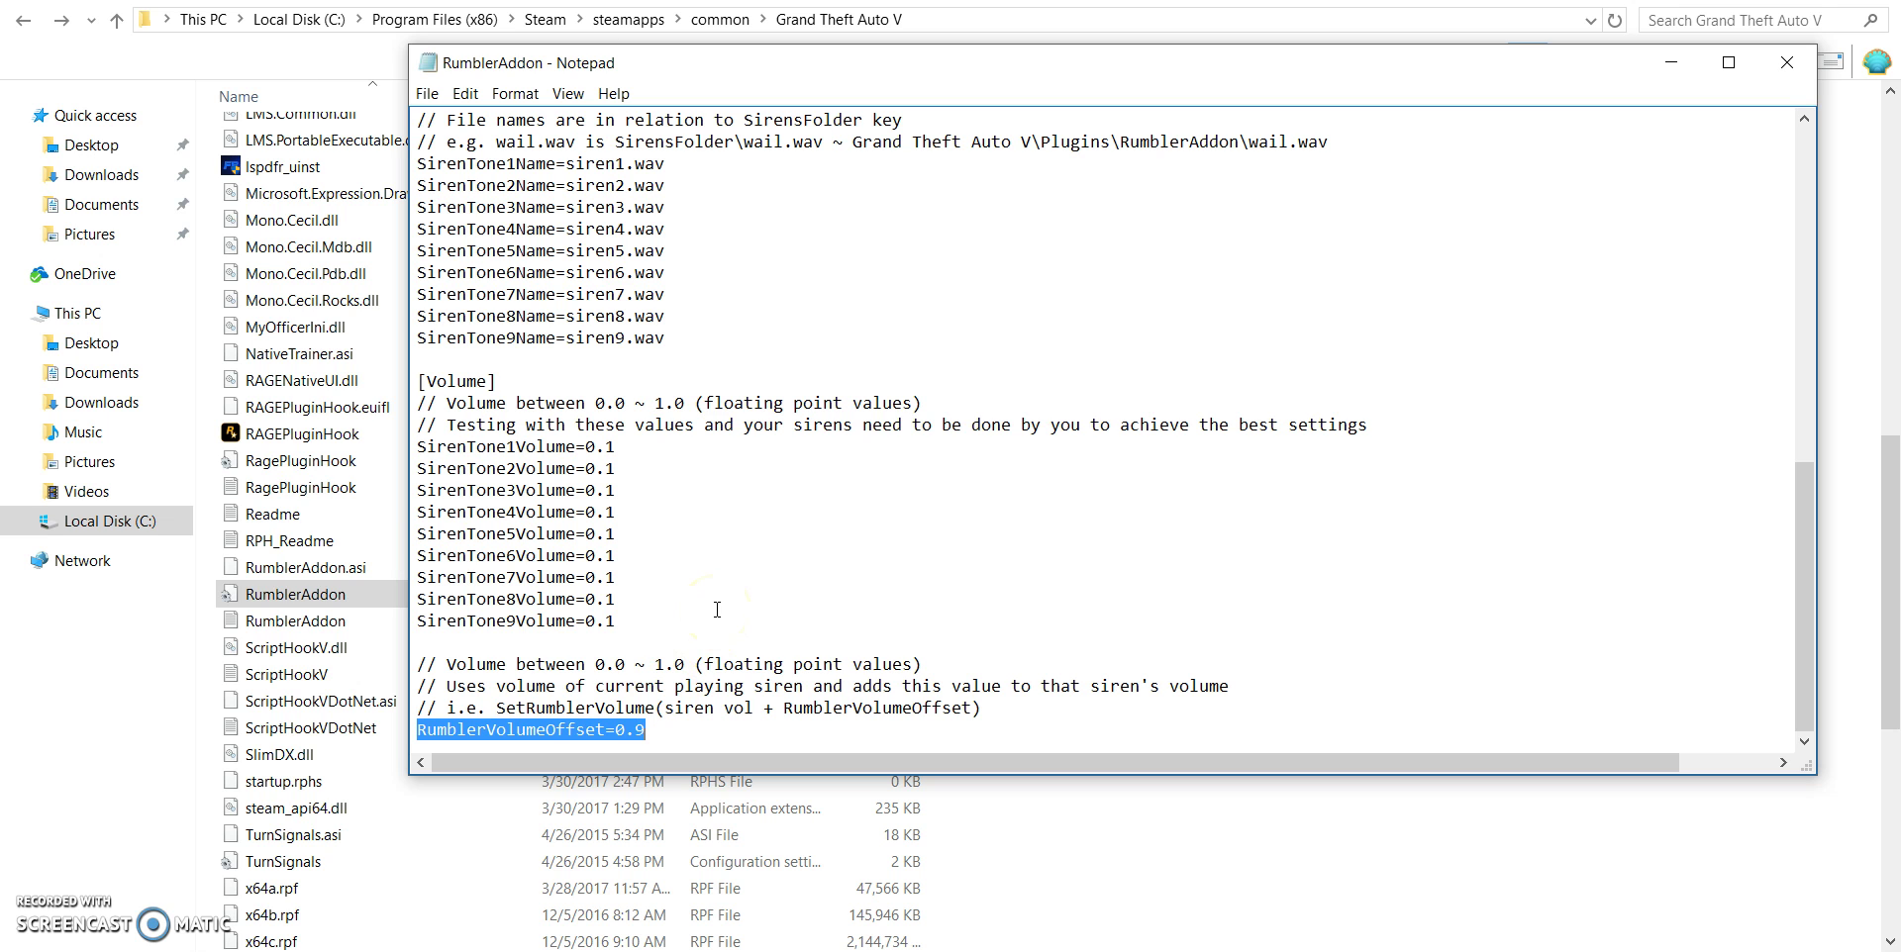
pyautogui.click(653, 729)
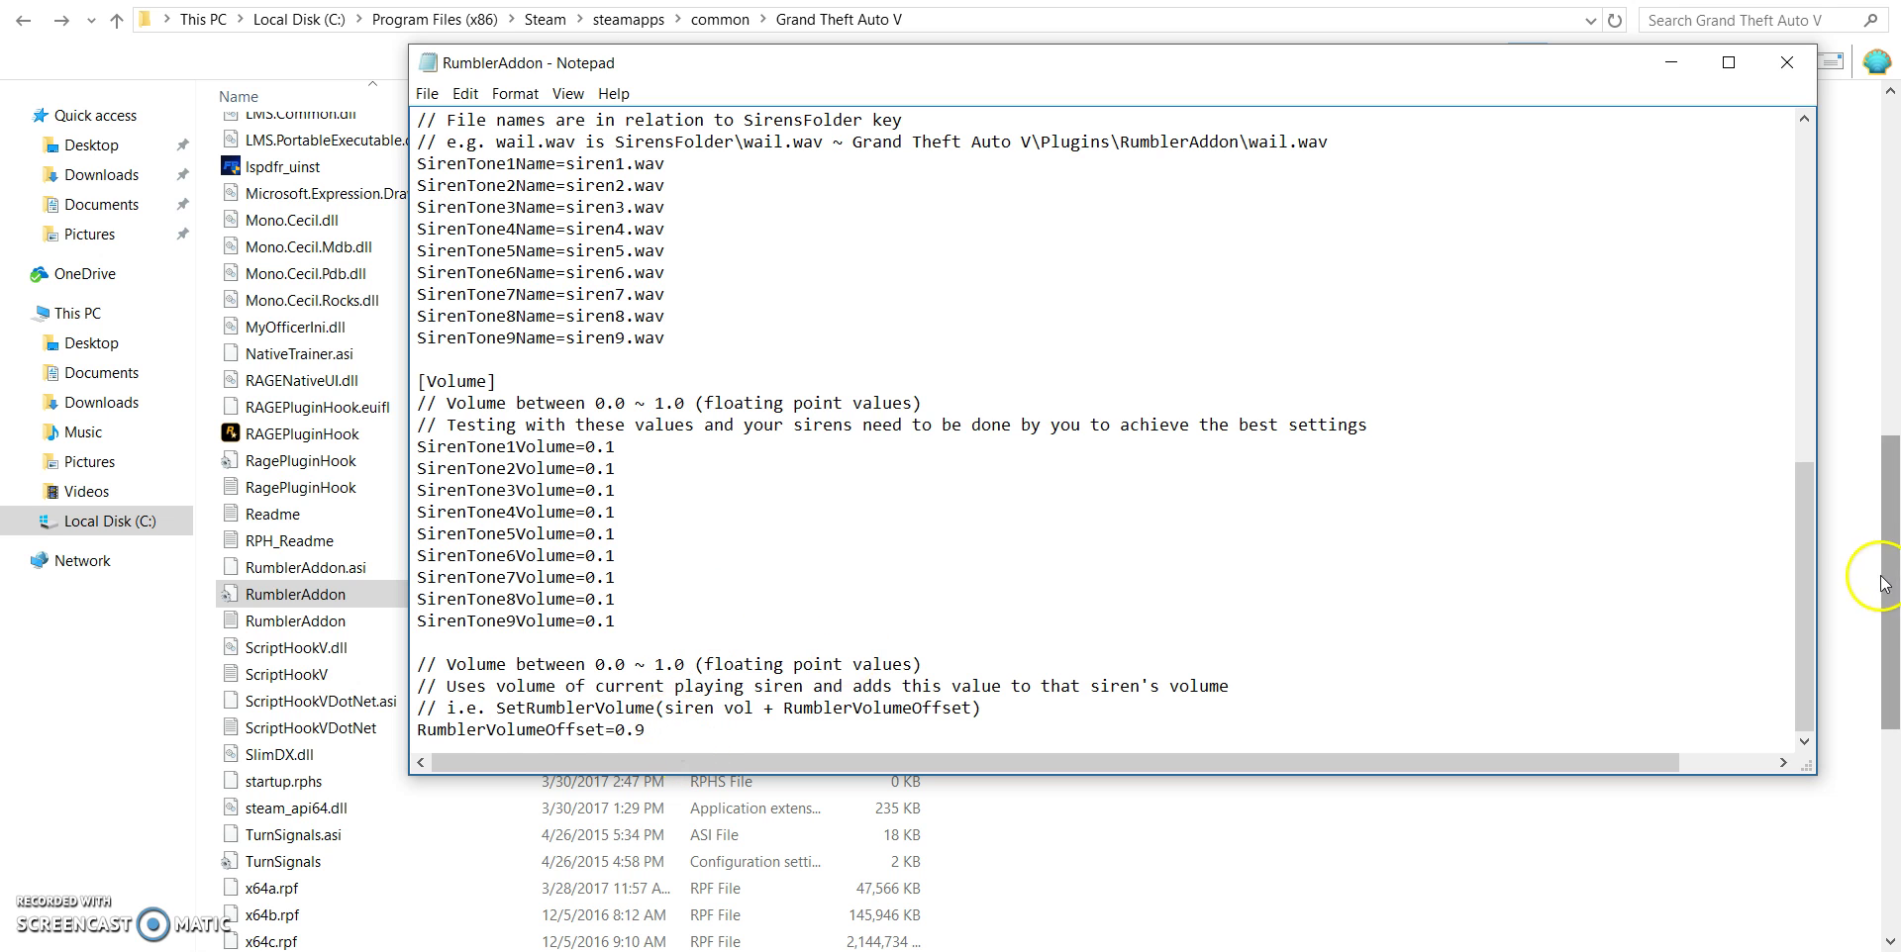
pyautogui.moveTo(1801, 614); pyautogui.dragTo(1775, 152)
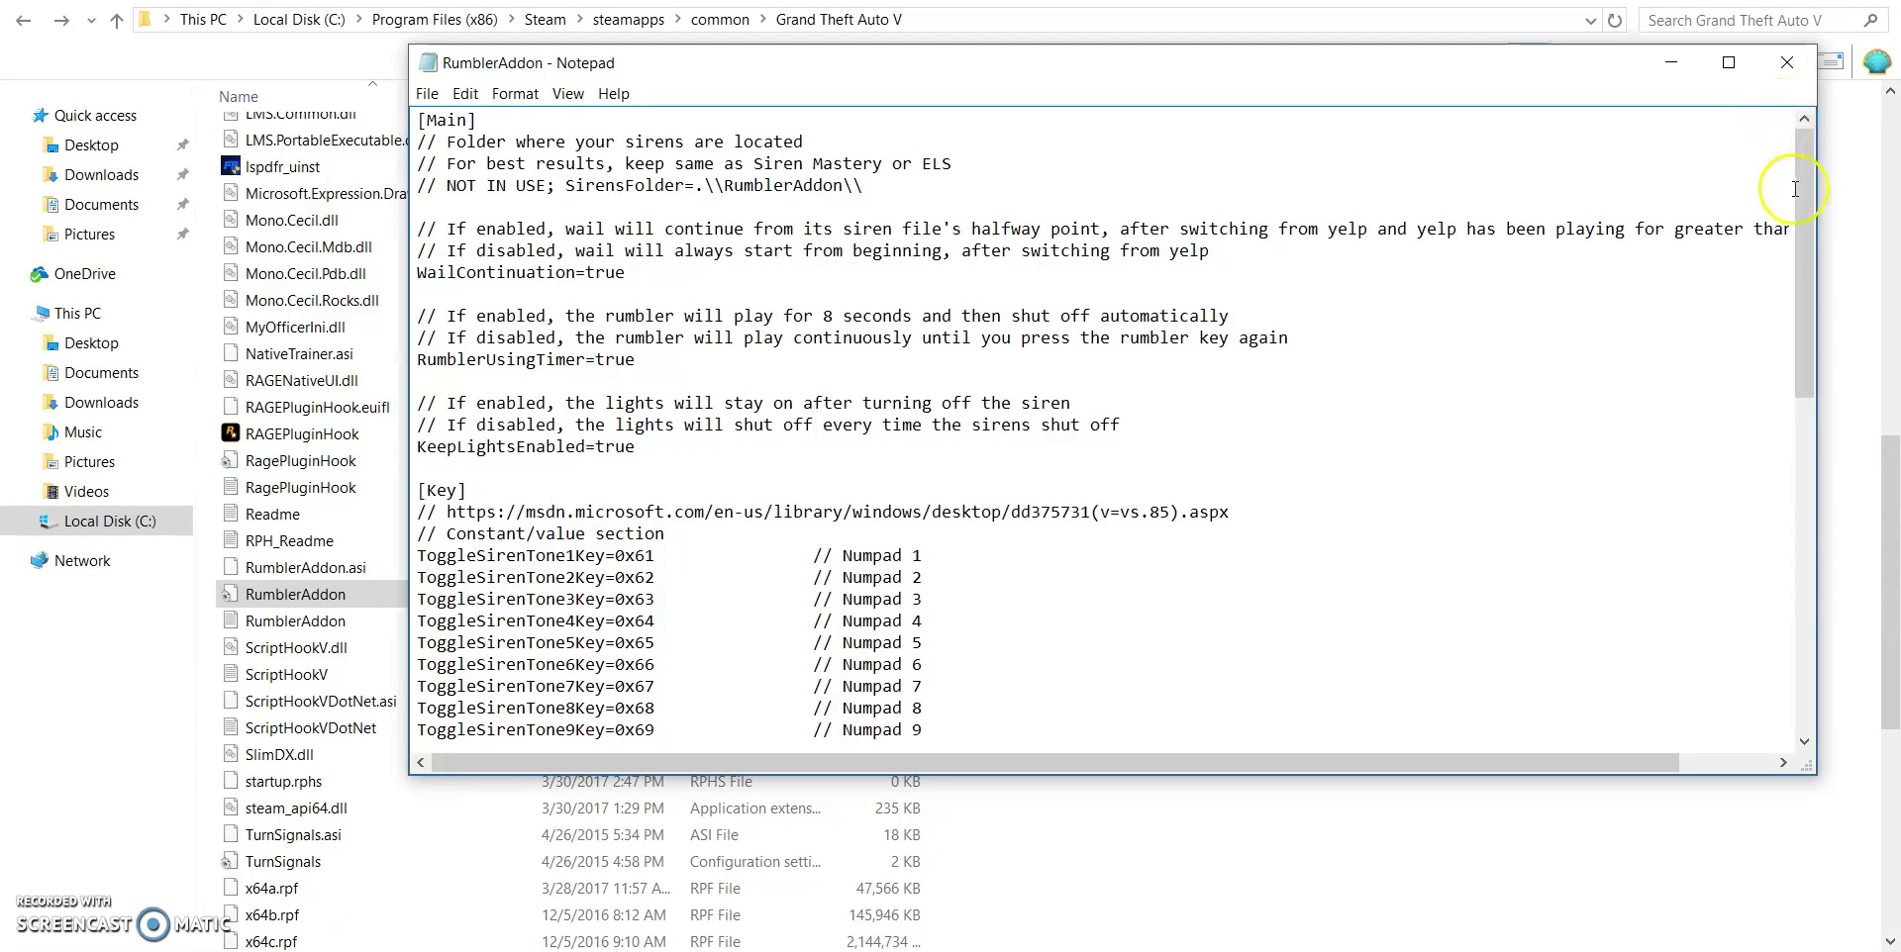
# Close the RumblerAddon settings file in Notepad and scroll the Grand Theft Auto V folder to the top
pyautogui.moveTo(1806, 201)
pyautogui.mouseDown()
pyautogui.moveTo(1798, 266)
pyautogui.moveTo(1798, 186)
pyautogui.mouseUp()
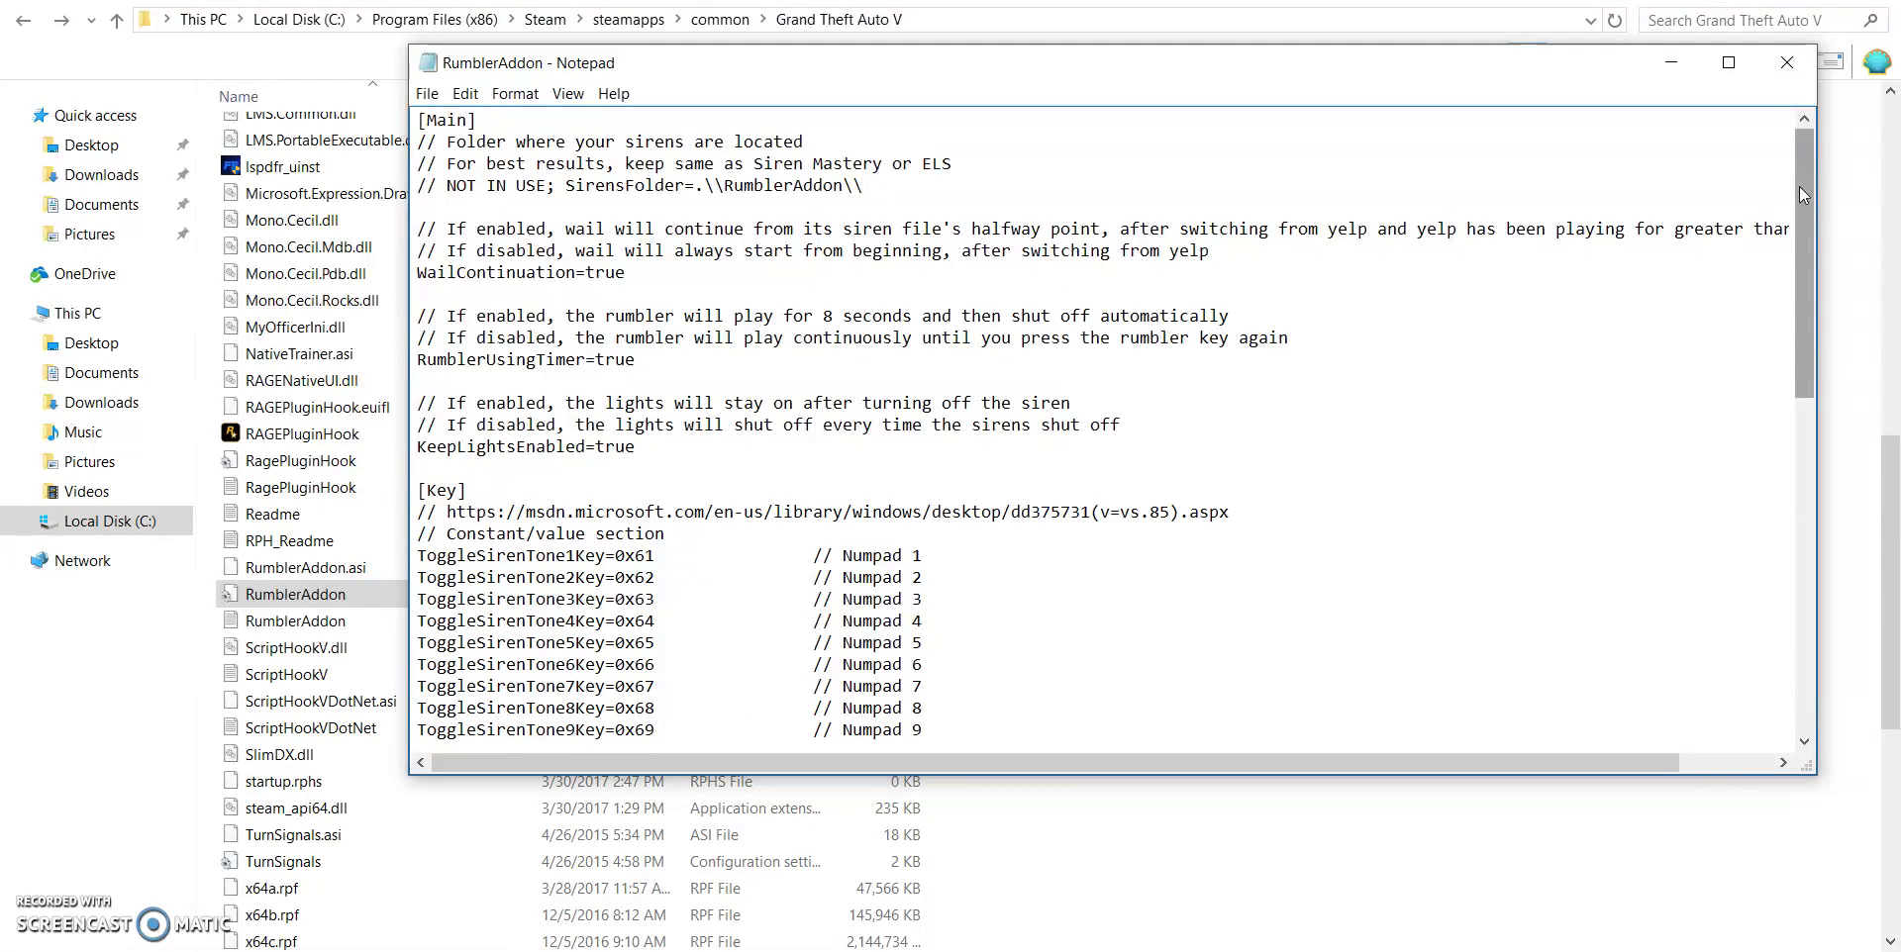
pyautogui.click(1790, 77)
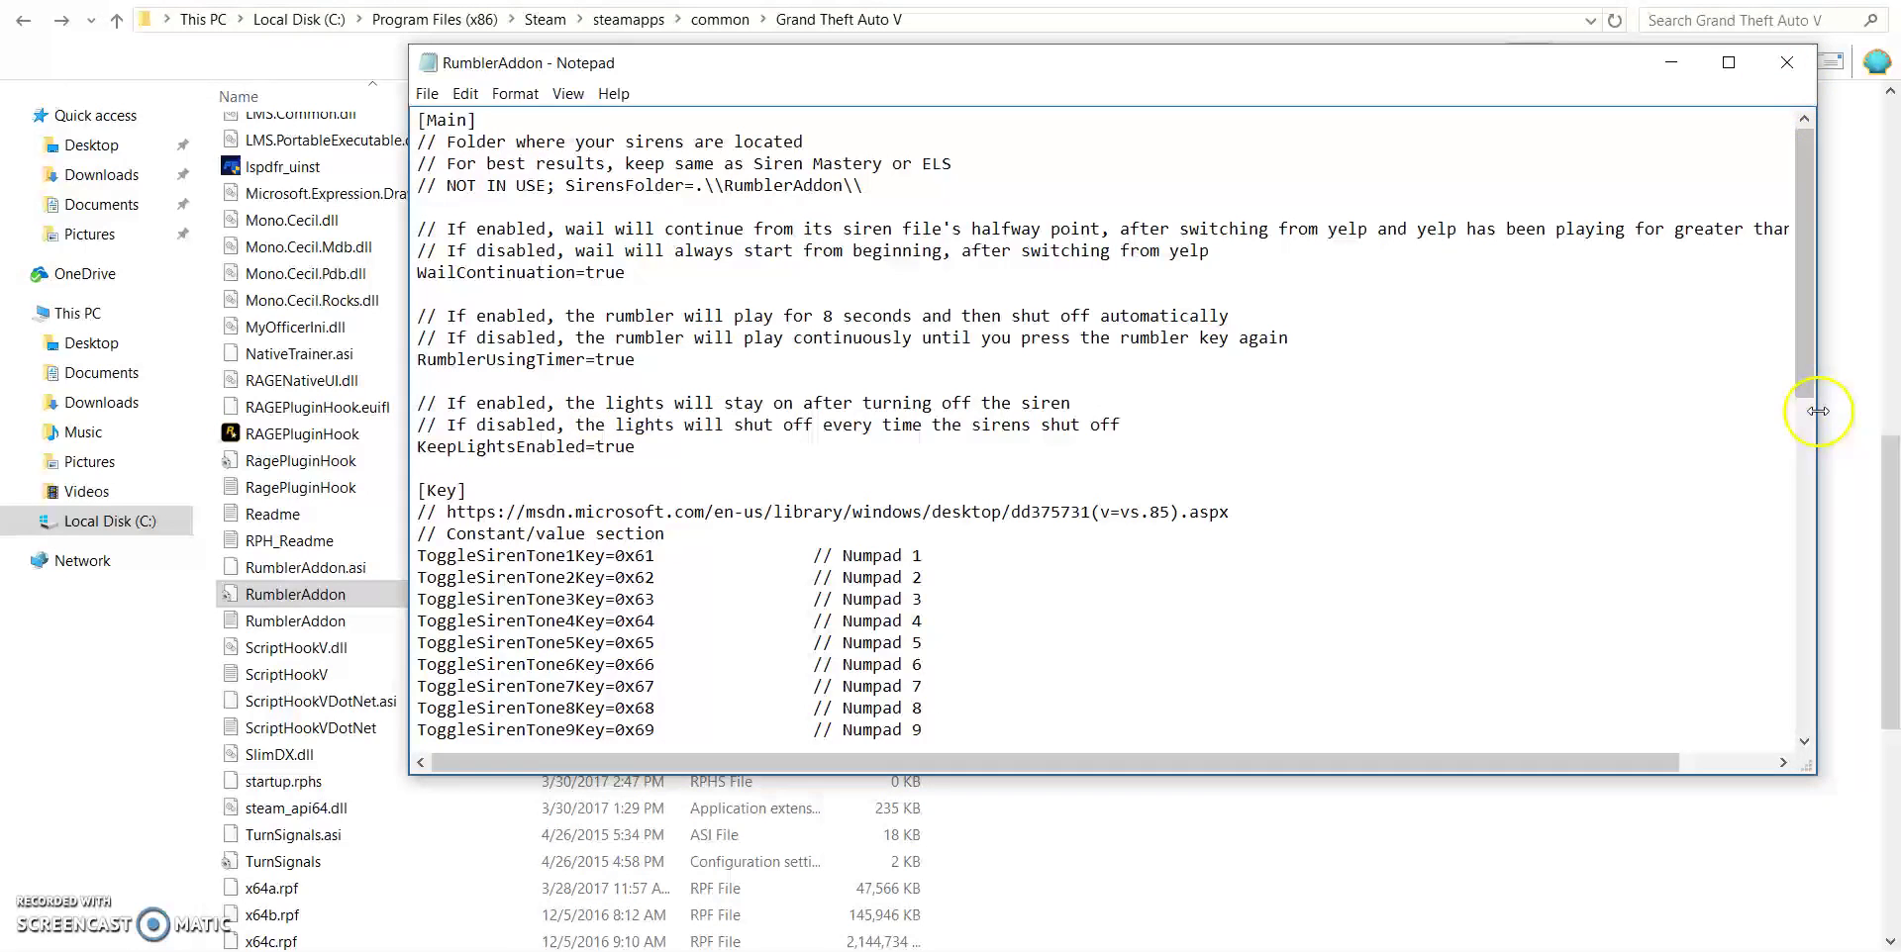
pyautogui.moveTo(1886, 440); pyautogui.dragTo(1891, 84)
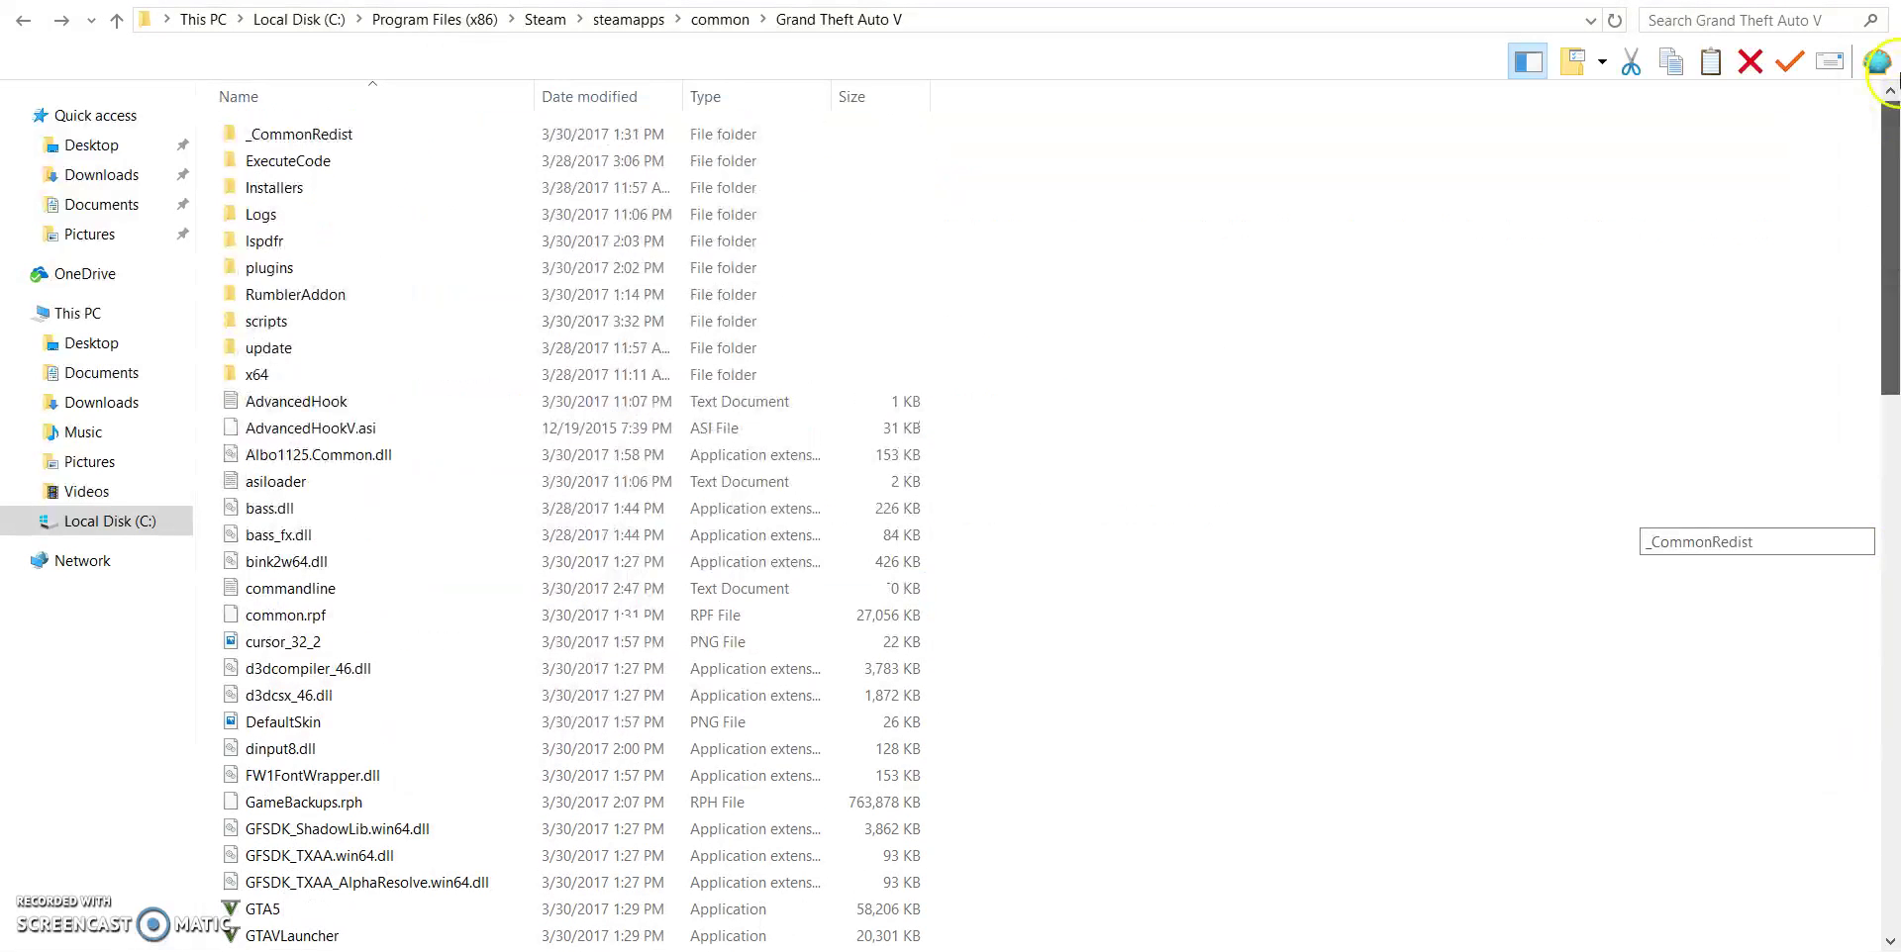
# Check the nine siren files in RumblerAddon, then reopen the RumblerAddon settings file
pyautogui.doubleClick(336, 294)
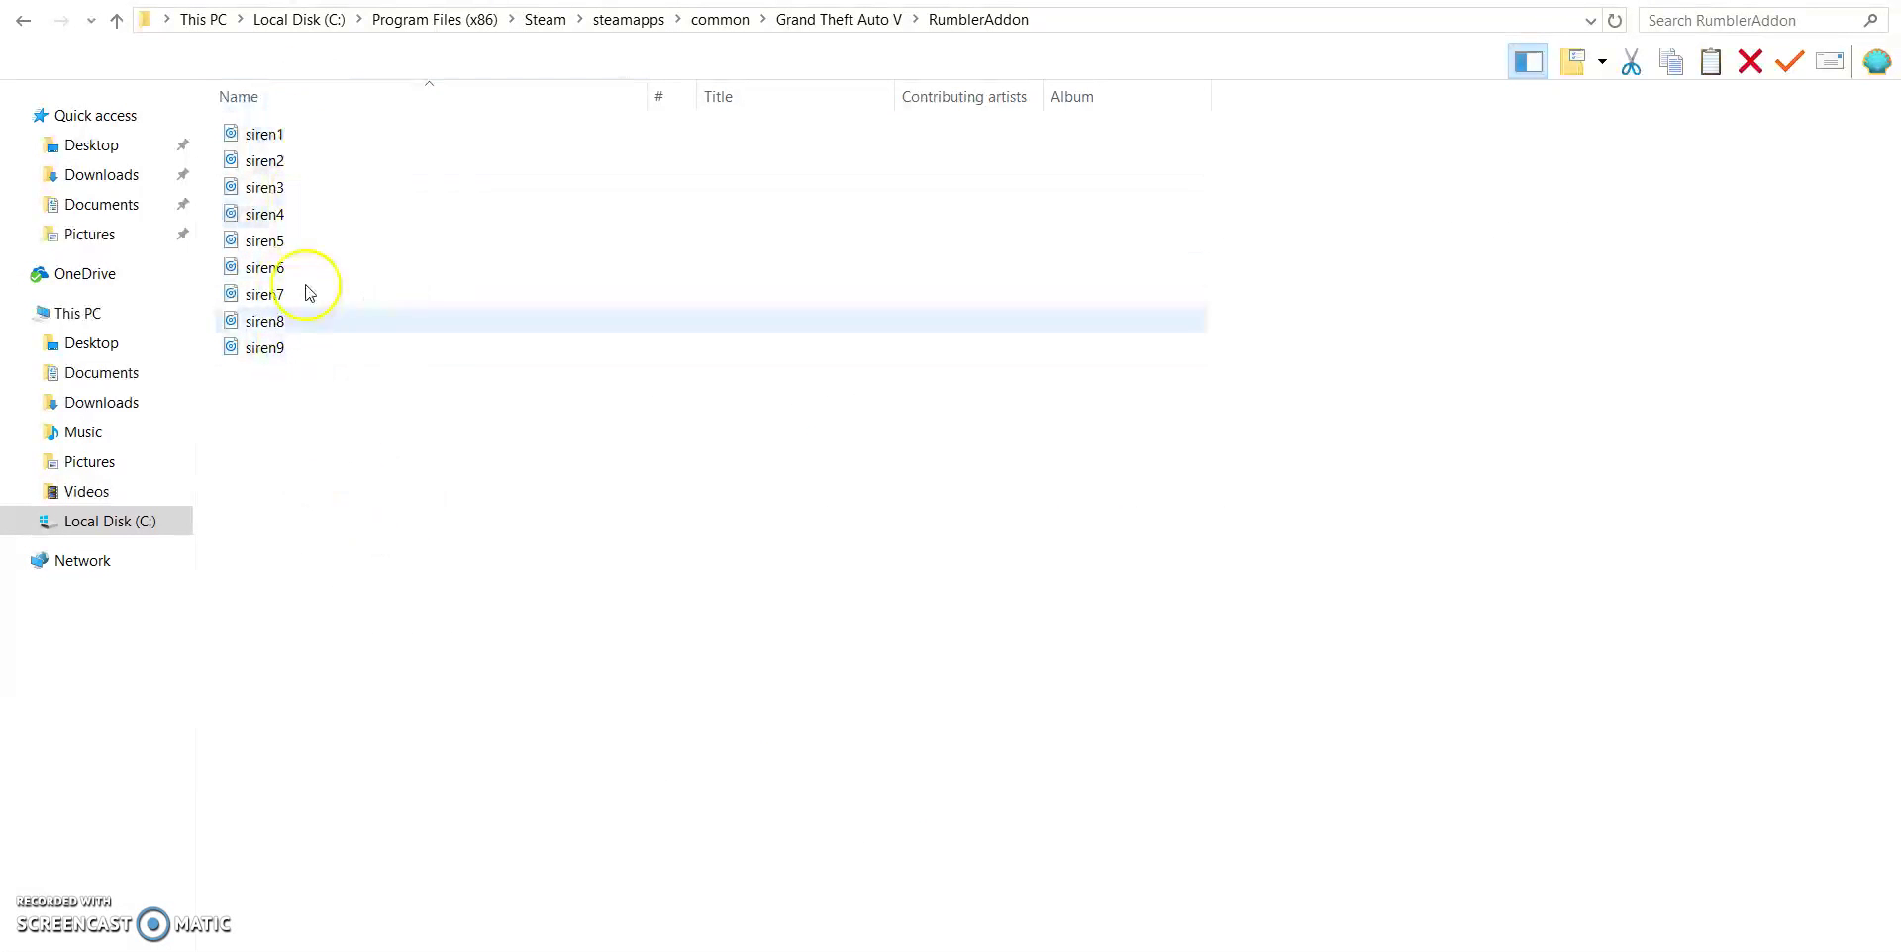
pyautogui.click(37, 36)
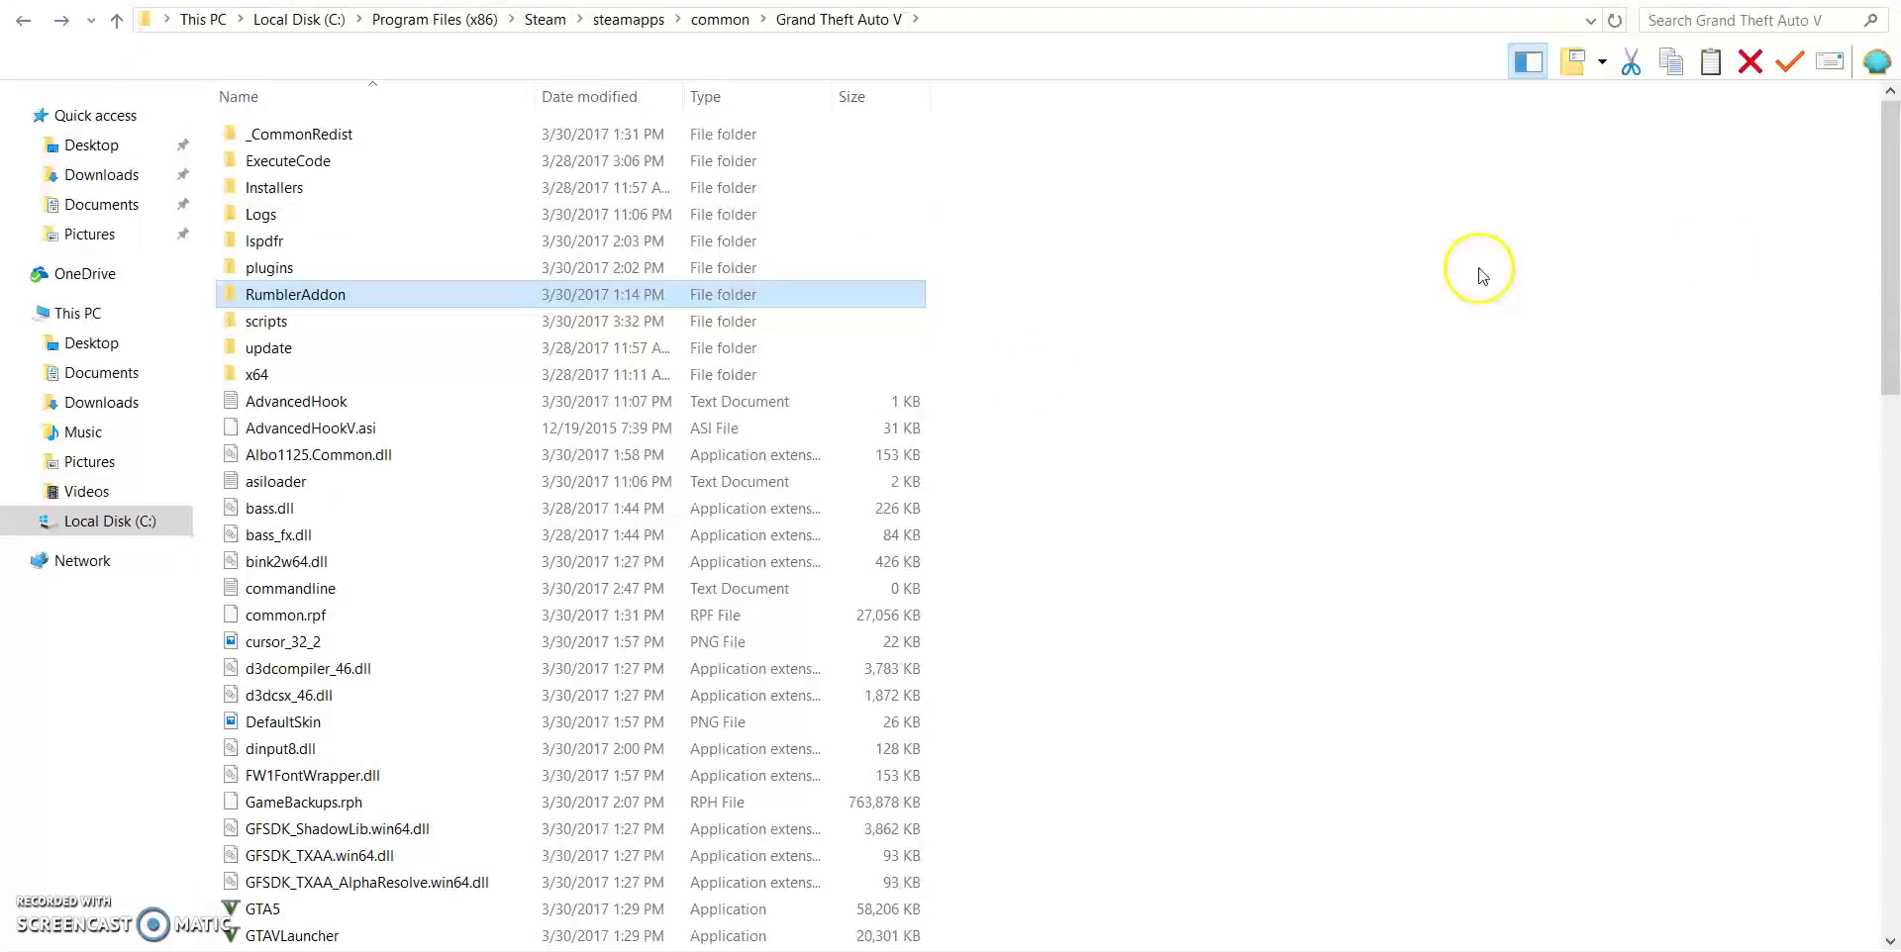
pyautogui.moveTo(1891, 249); pyautogui.dragTo(1888, 599)
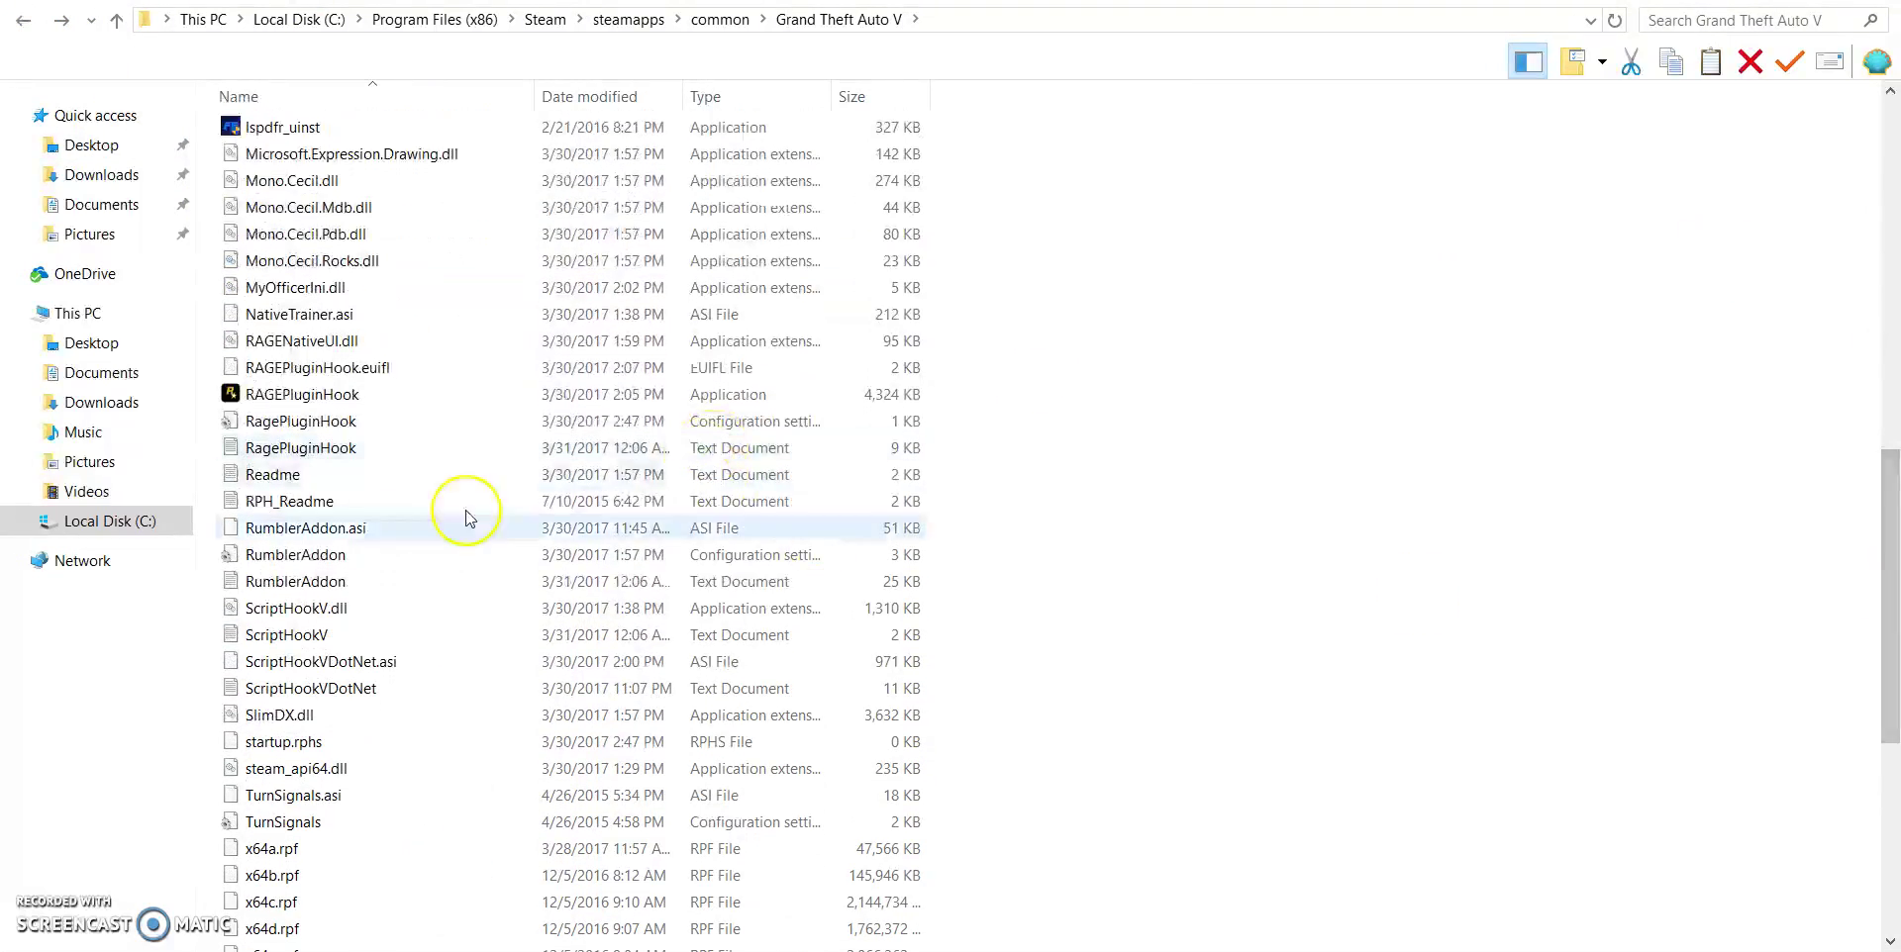
pyautogui.doubleClick(381, 558)
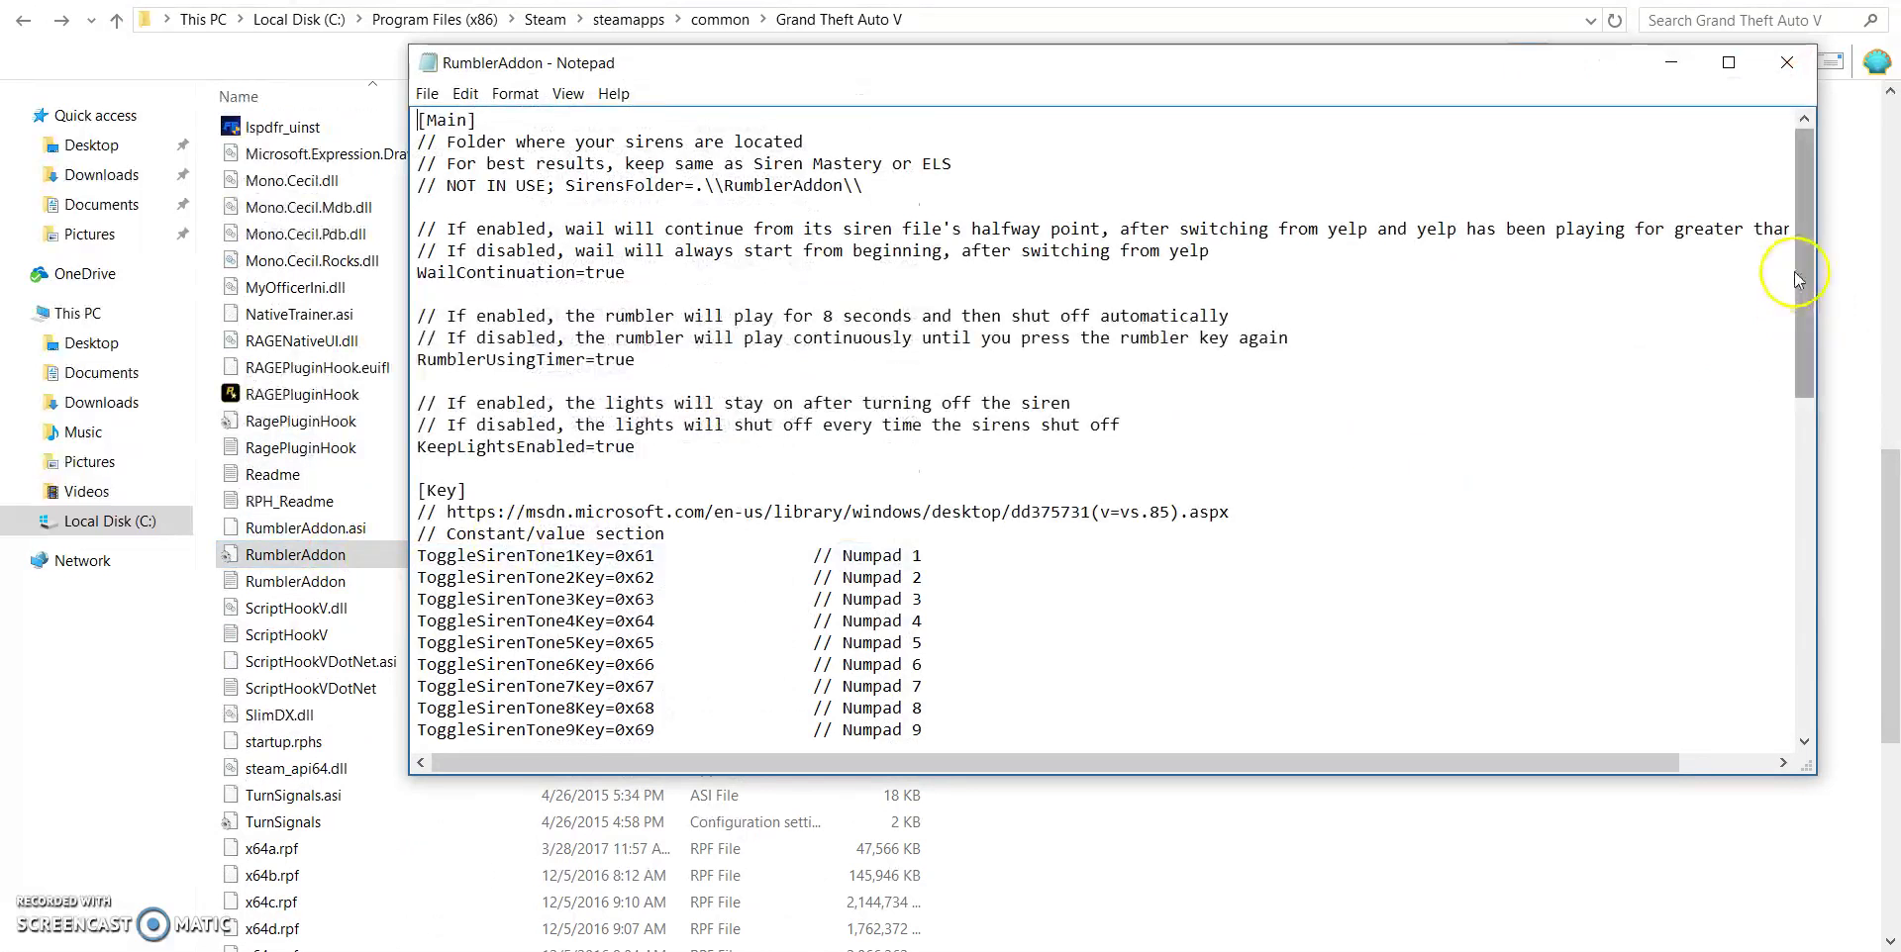
pyautogui.moveTo(1804, 259); pyautogui.dragTo(1808, 501)
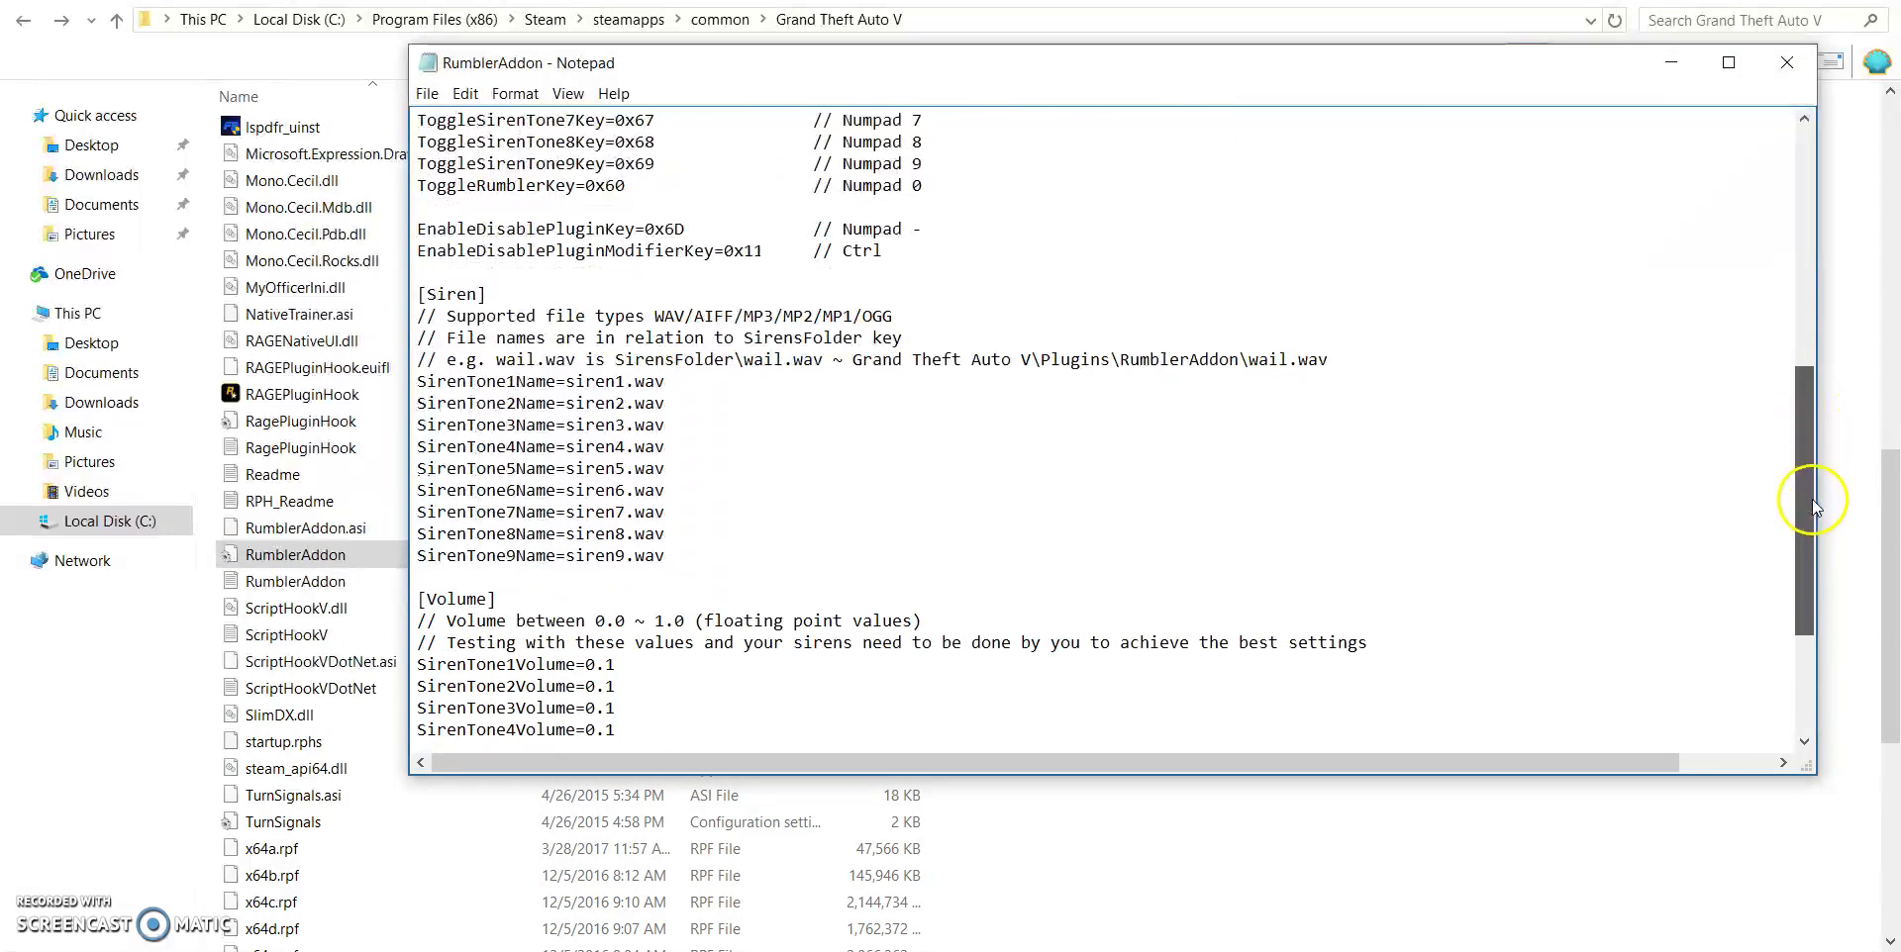
pyautogui.moveTo(417, 294); pyautogui.dragTo(694, 317)
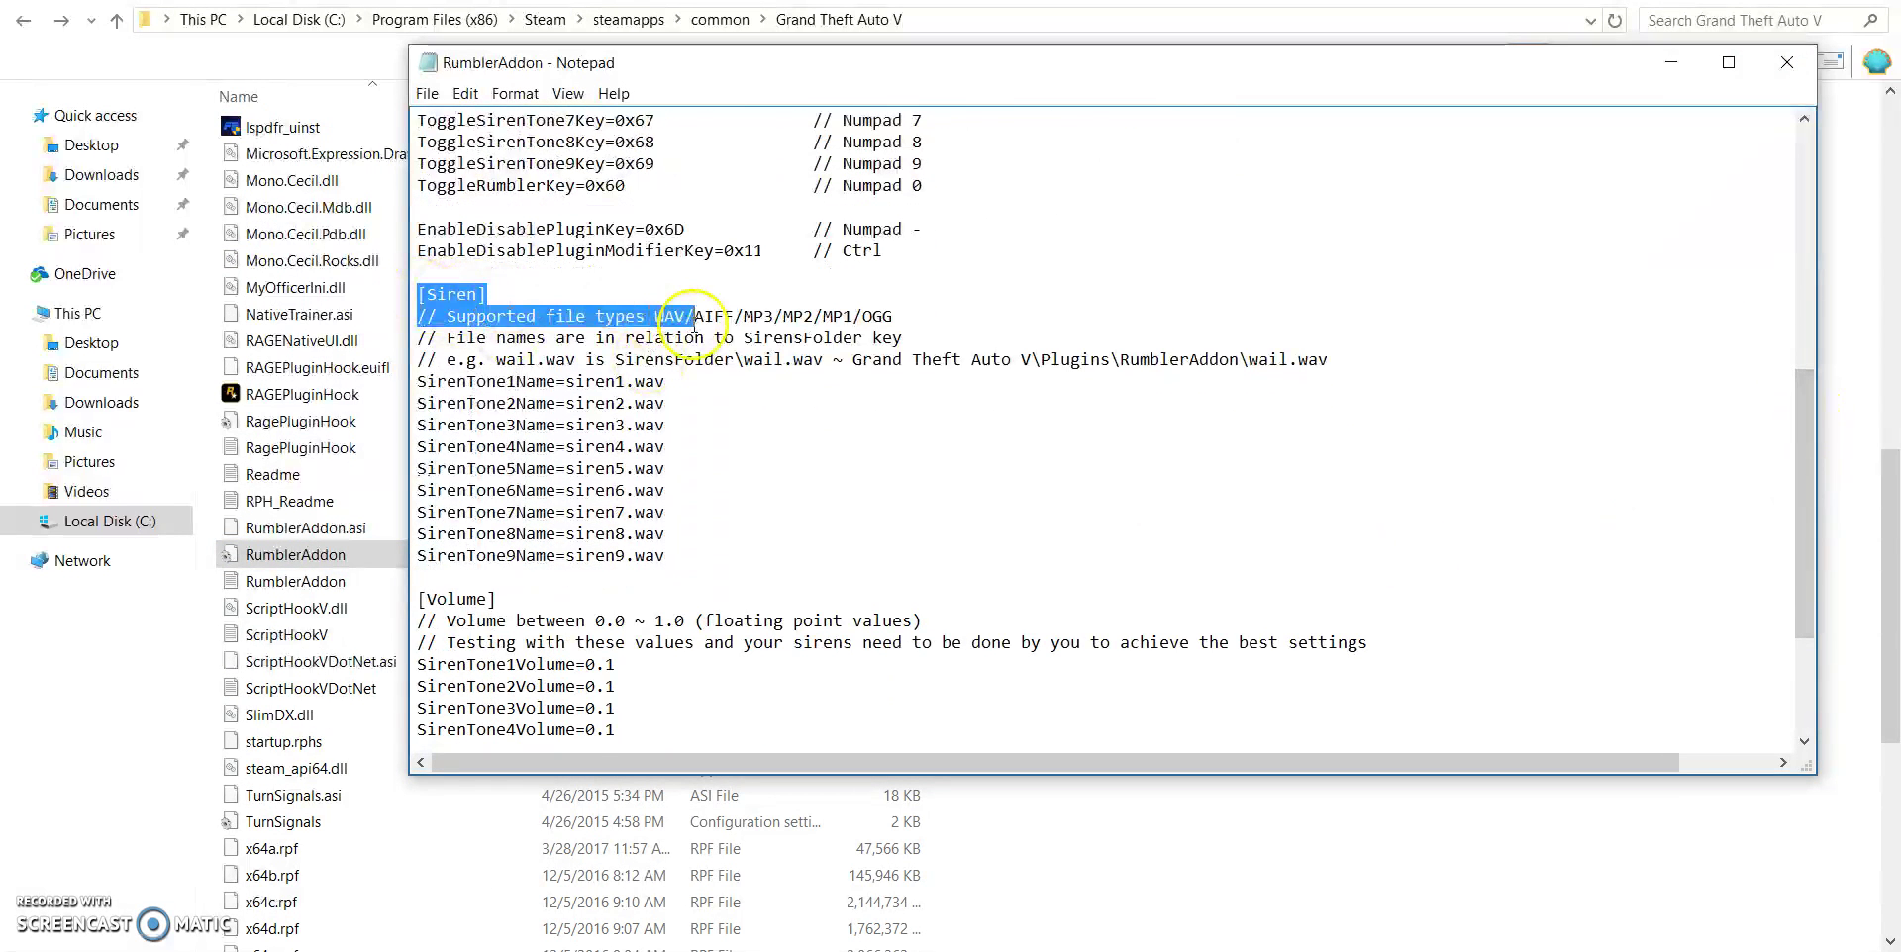
pyautogui.click(730, 437)
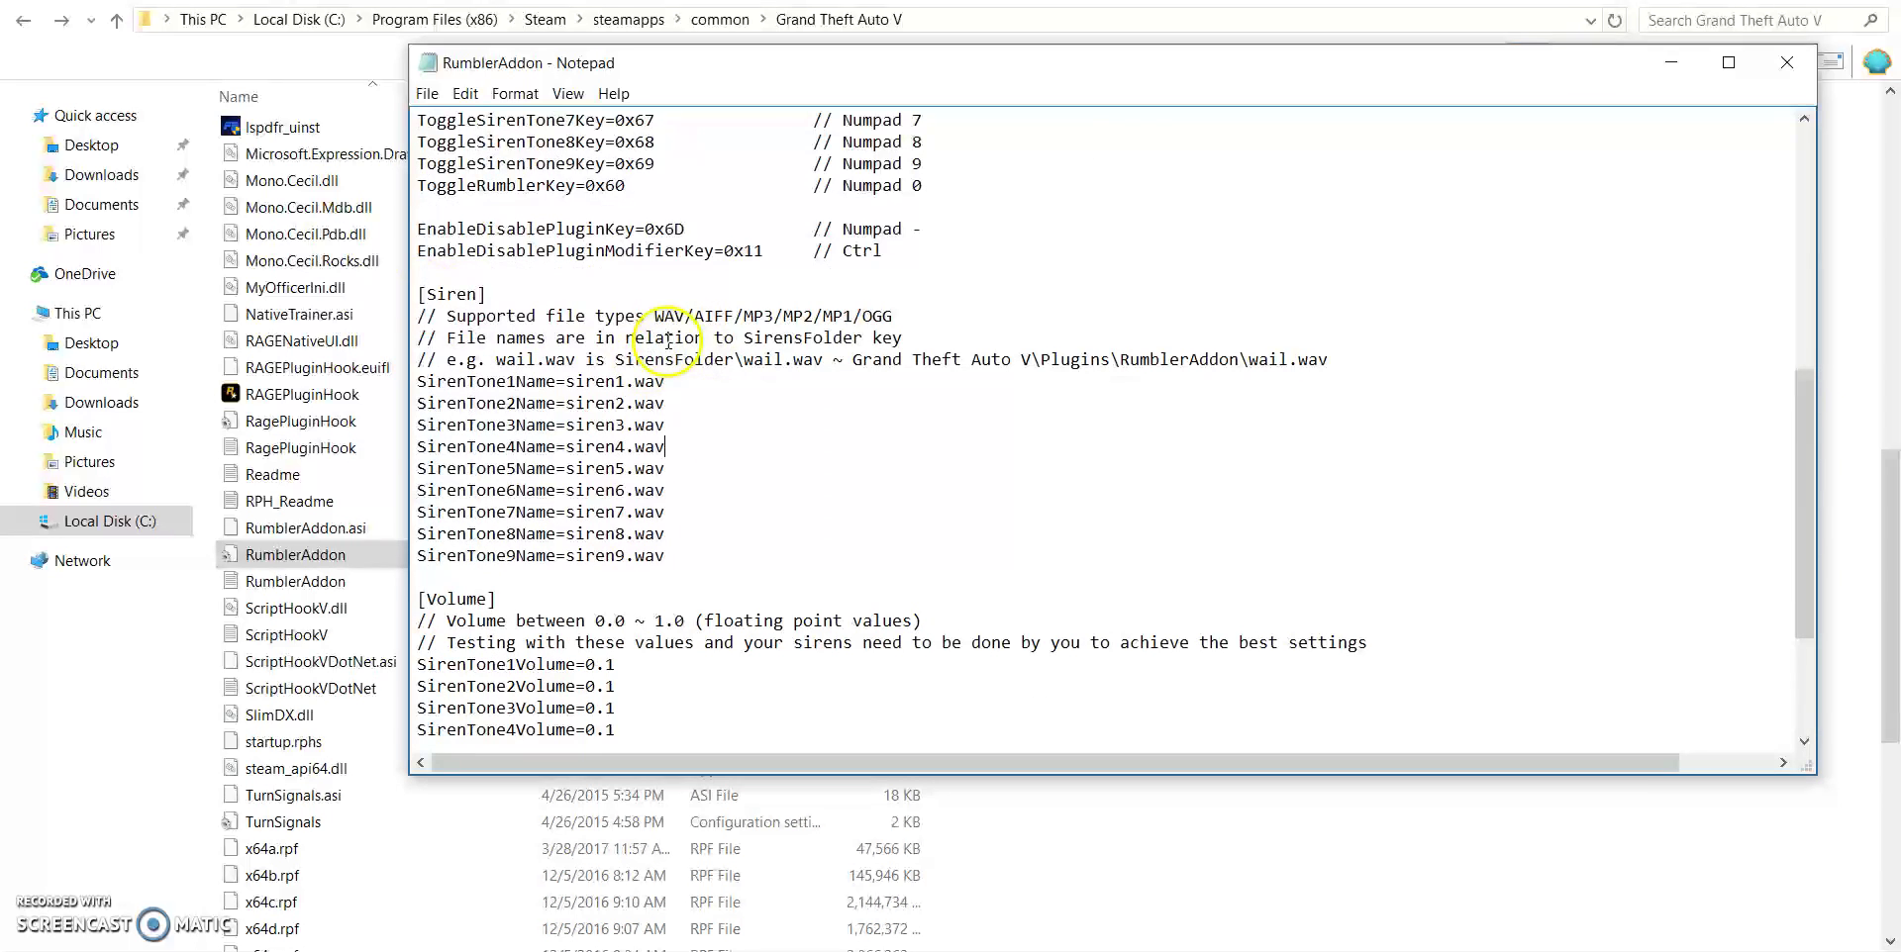
pyautogui.moveTo(657, 315); pyautogui.dragTo(679, 319)
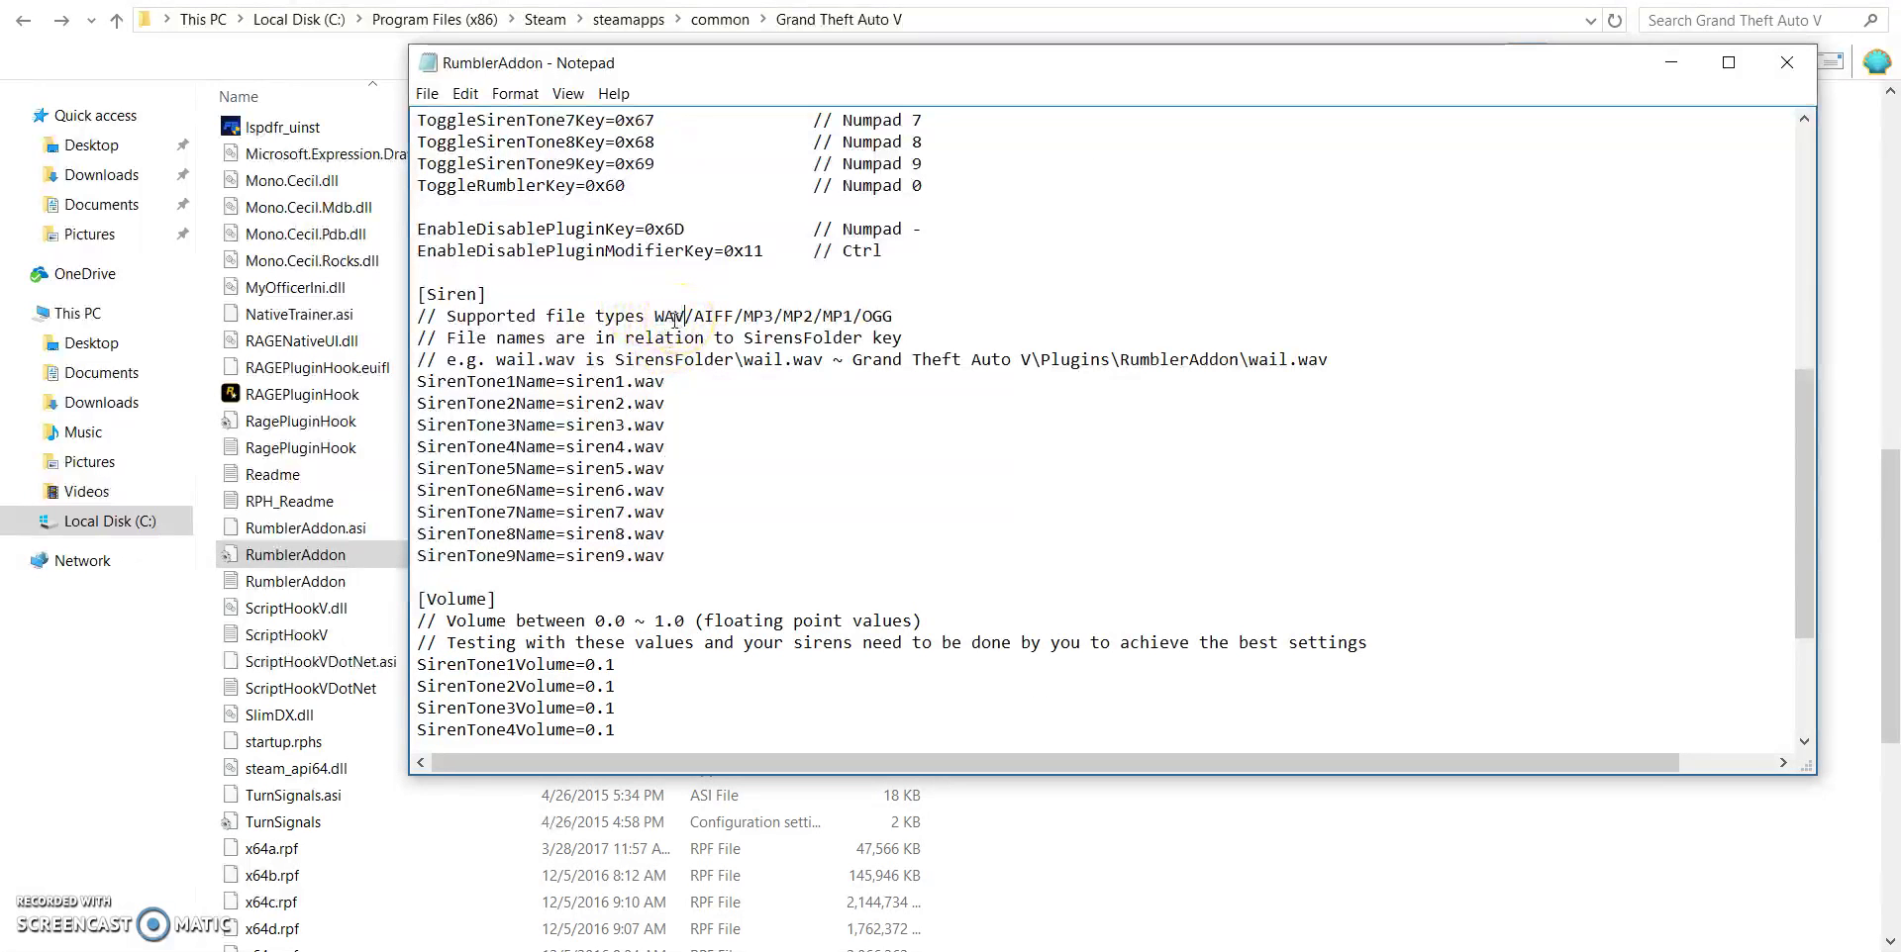
pyautogui.moveTo(684, 318); pyautogui.dragTo(902, 315)
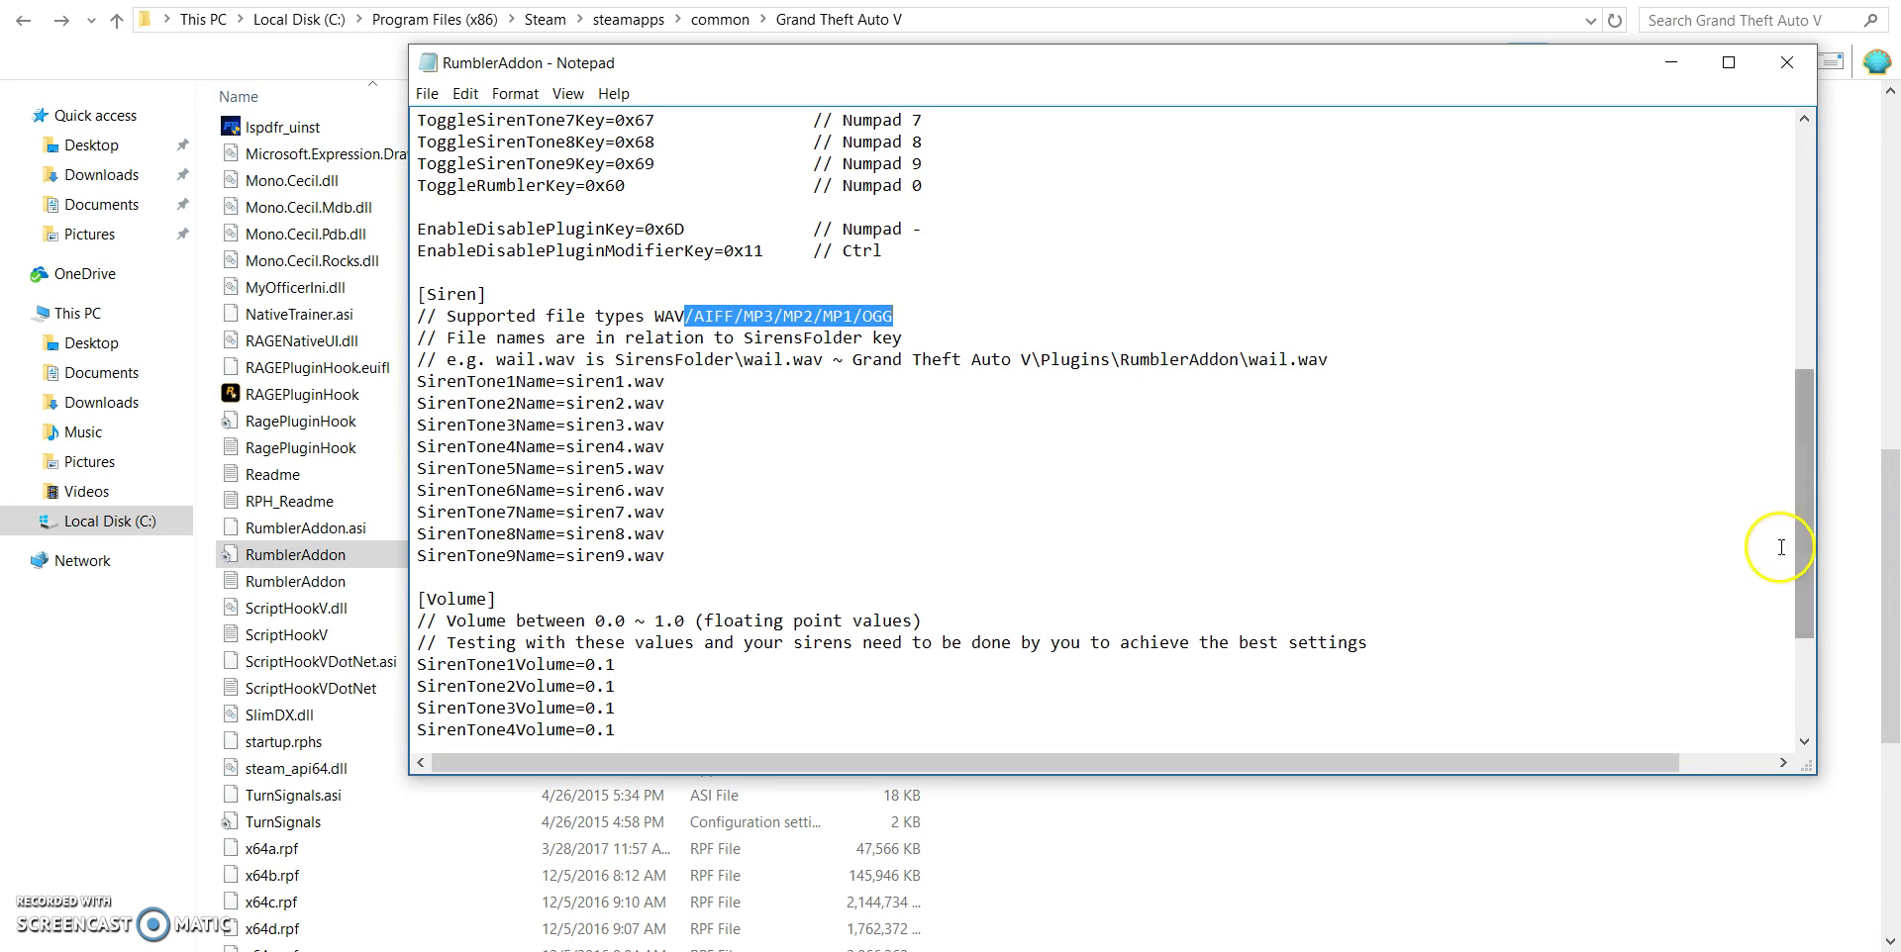
pyautogui.moveTo(1798, 548); pyautogui.dragTo(1880, 228)
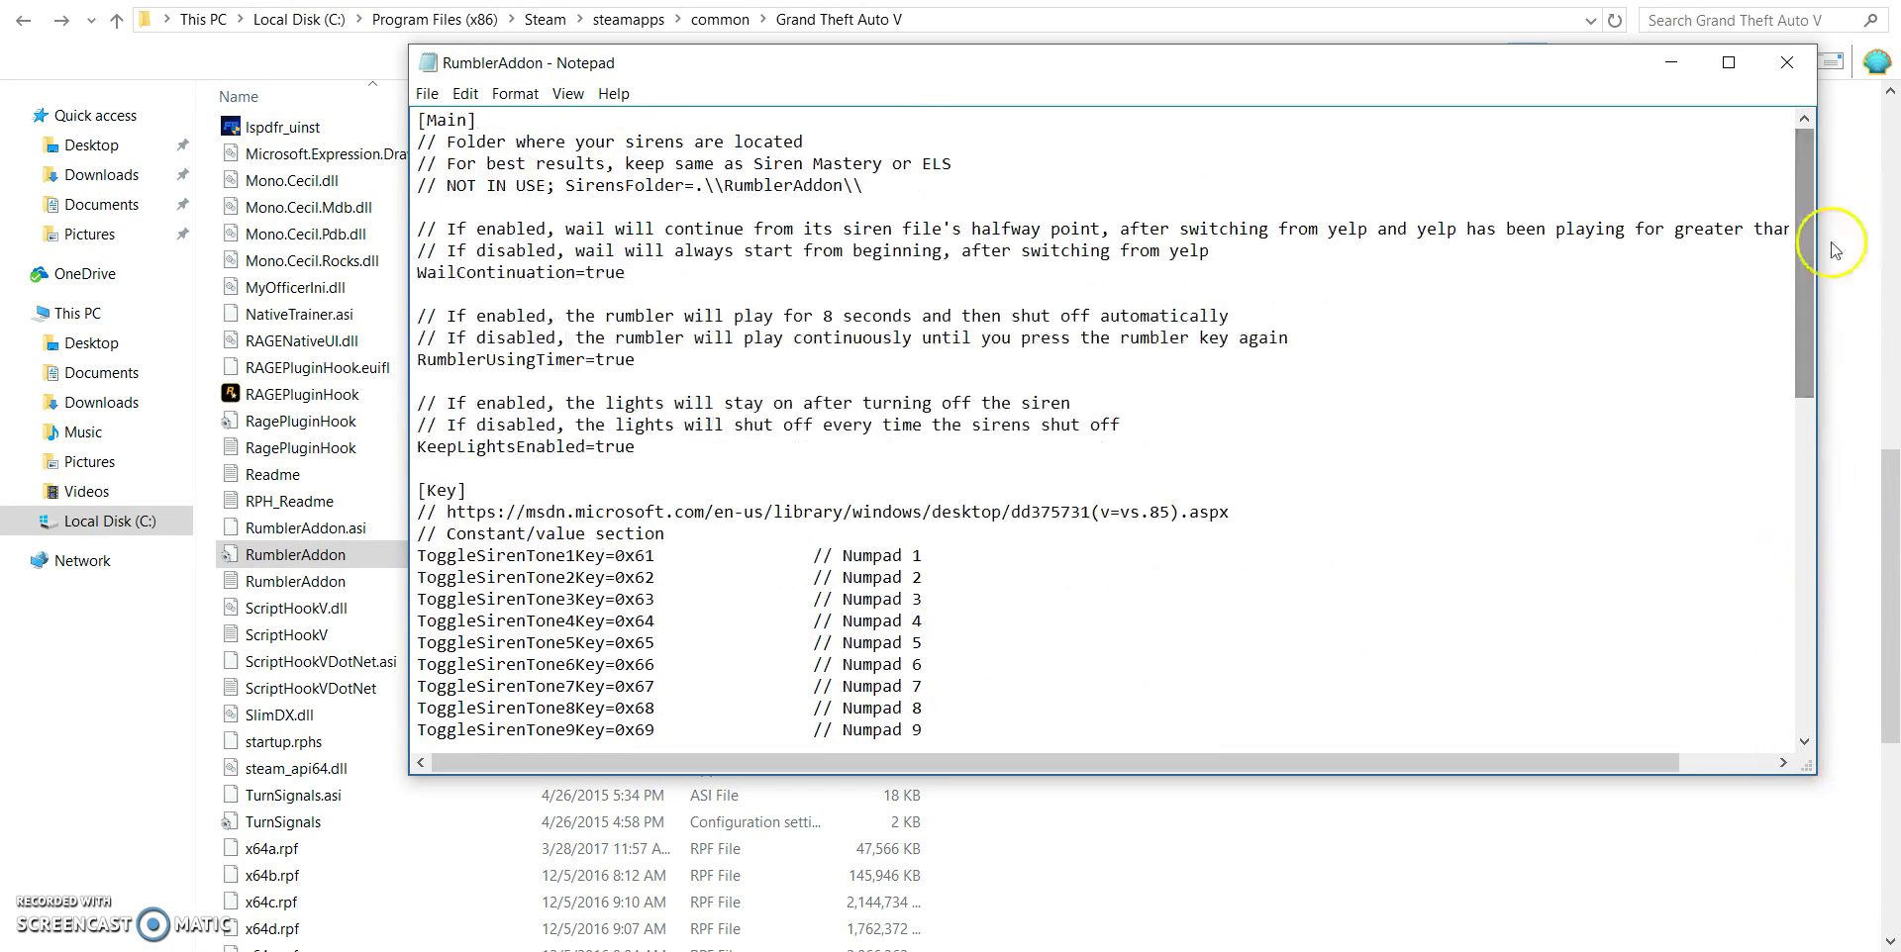